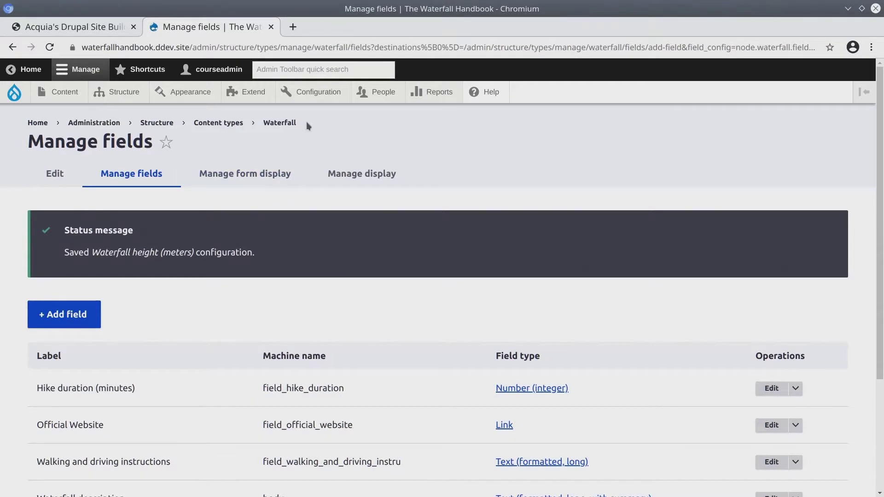
# Step: Review the labels, machine names and types of the fields defined on the Waterfall content type
pyautogui.scroll(-3, 242, 301)
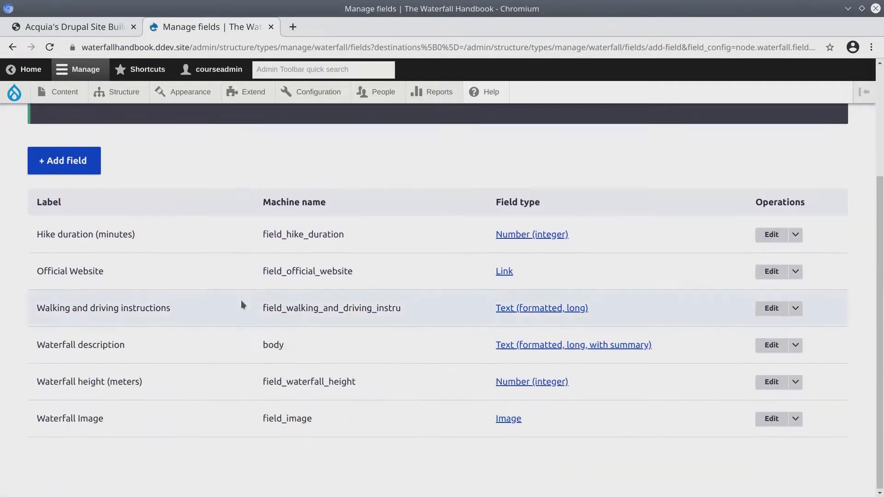
pyautogui.moveTo(37, 234); pyautogui.dragTo(566, 421)
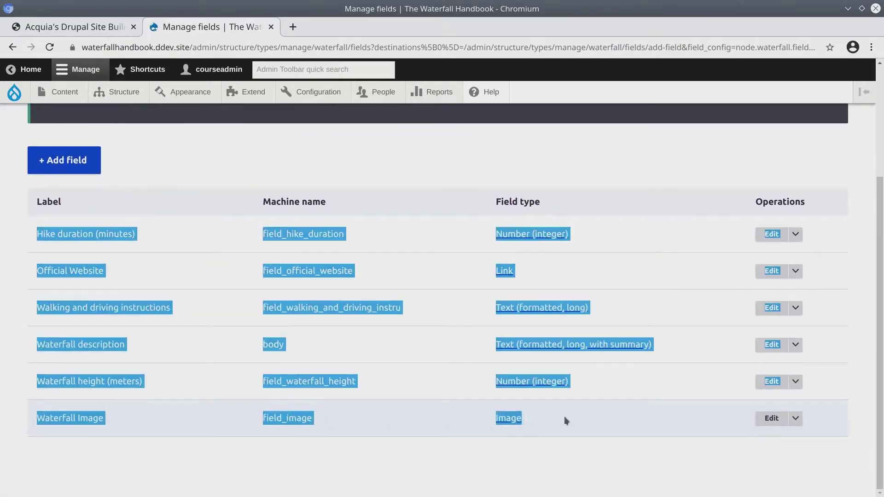
pyautogui.scroll(3, 666, 422)
pyautogui.click(385, 260)
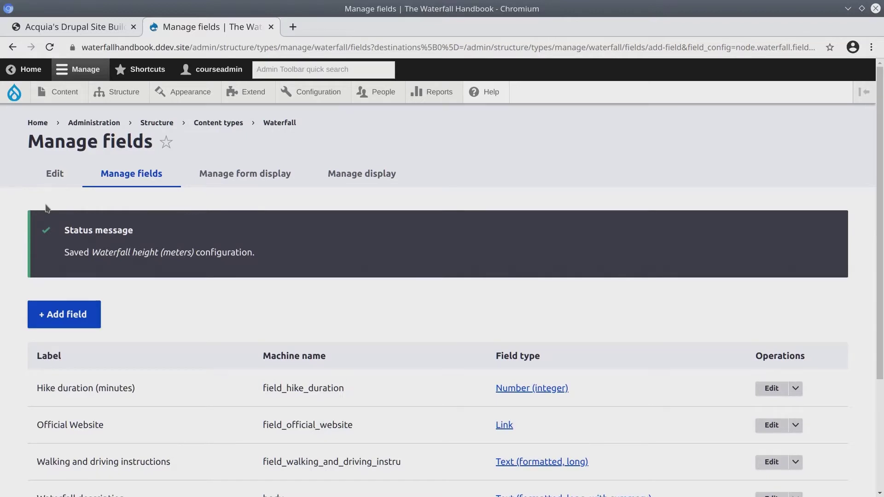
# Step: Open the Huka Falls page from the Unit 5 list in Acquia's Drupal Site Building Course Assets
pyautogui.click(96, 28)
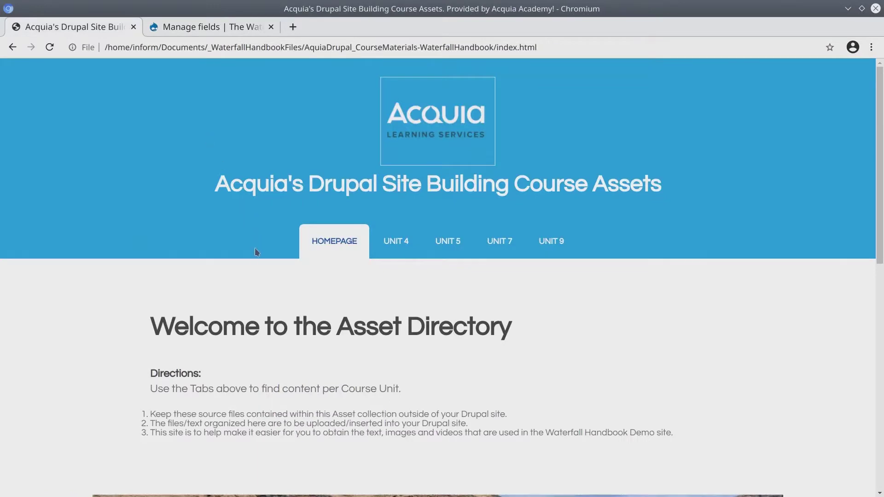
pyautogui.click(447, 240)
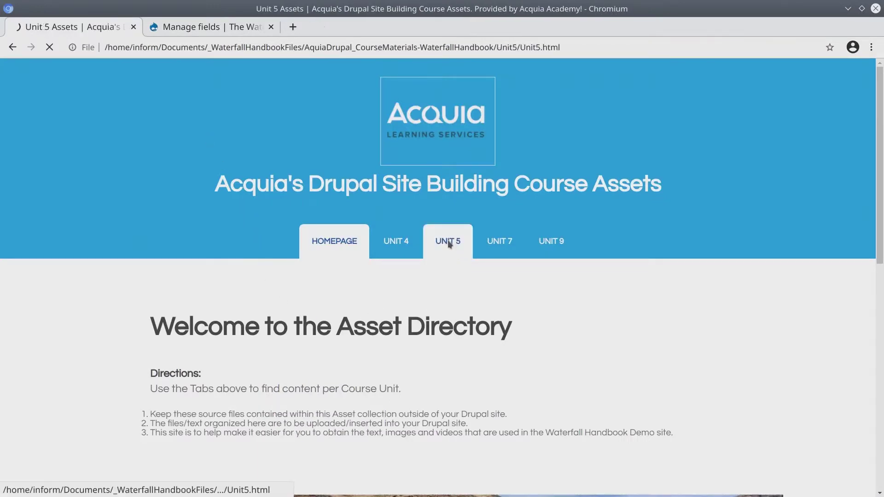
pyautogui.scroll(-1, 385, 289)
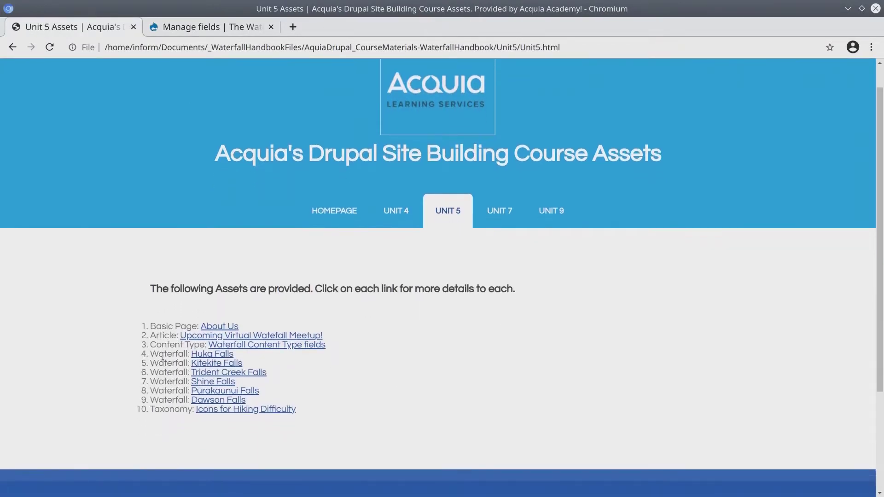
pyautogui.moveTo(158, 355); pyautogui.dragTo(300, 397)
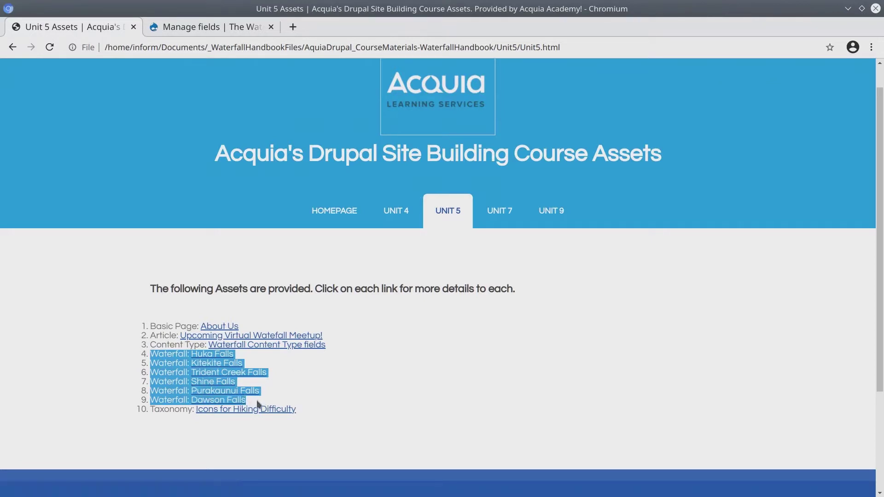
pyautogui.click(174, 353)
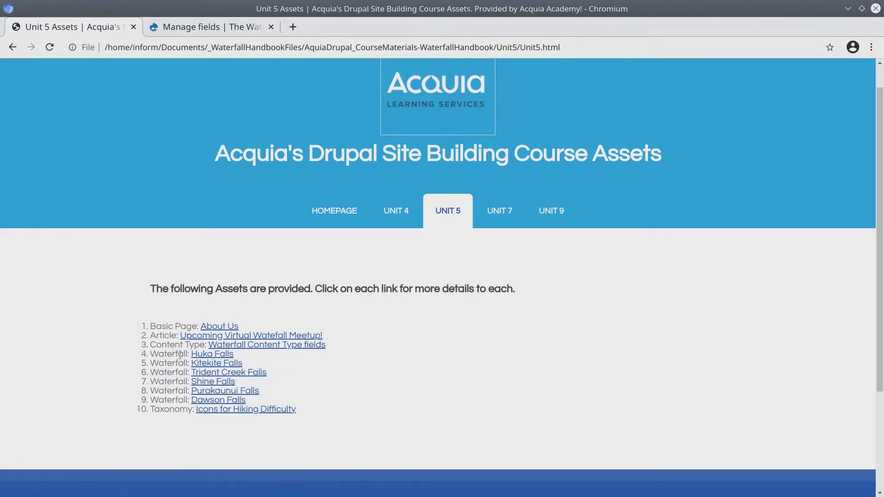
pyautogui.click(210, 356)
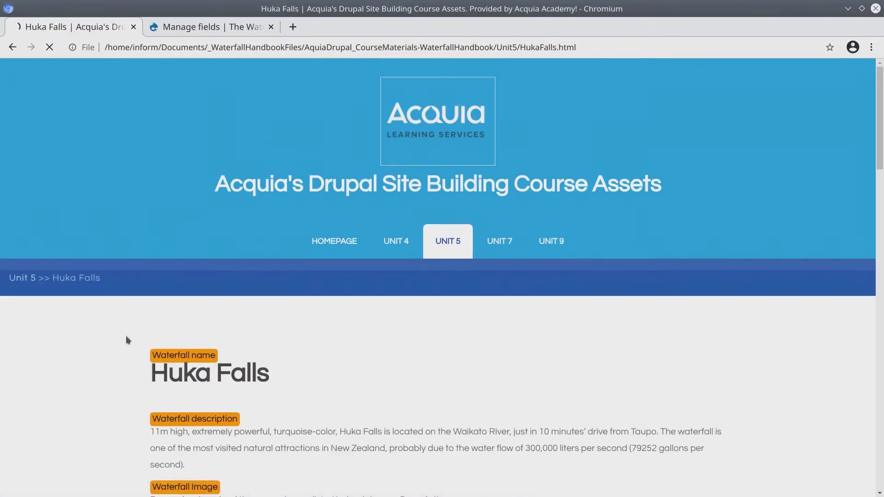
# Step: Examine the Huka Falls name, description and image entries, and the location and hike difficulty taxonomy fields
pyautogui.scroll(-5, 124, 336)
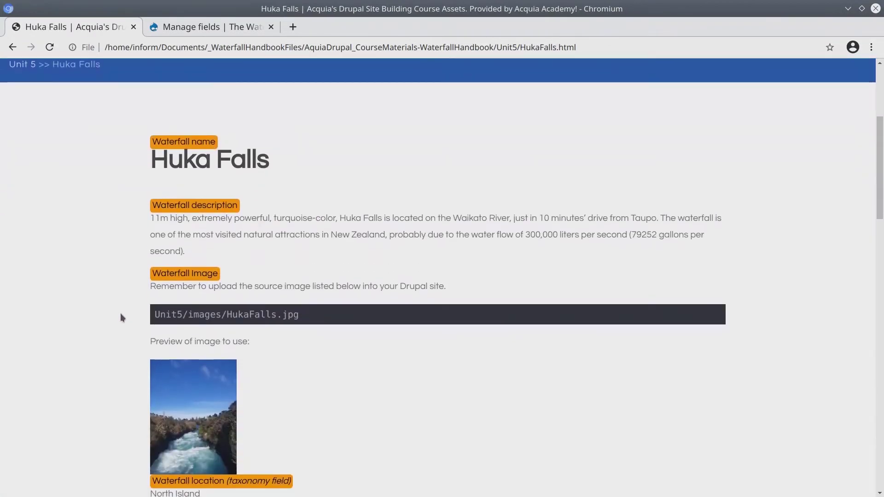
pyautogui.tripleClick(179, 157)
pyautogui.tripleClick(183, 237)
pyautogui.doubleClick(187, 289)
pyautogui.scroll(-7, 134, 329)
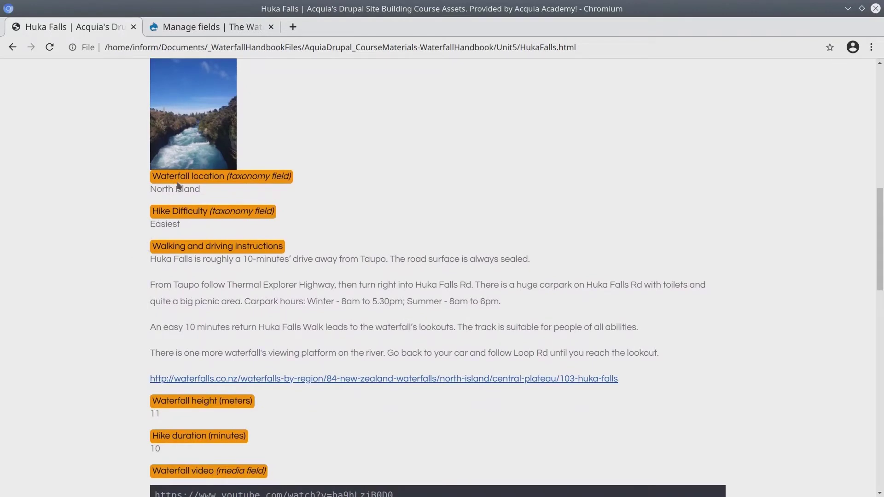
pyautogui.tripleClick(229, 179)
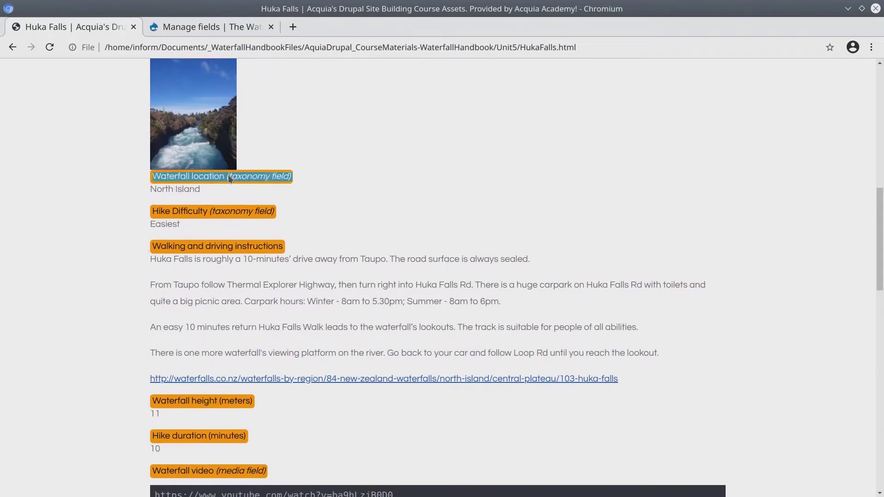
pyautogui.tripleClick(234, 212)
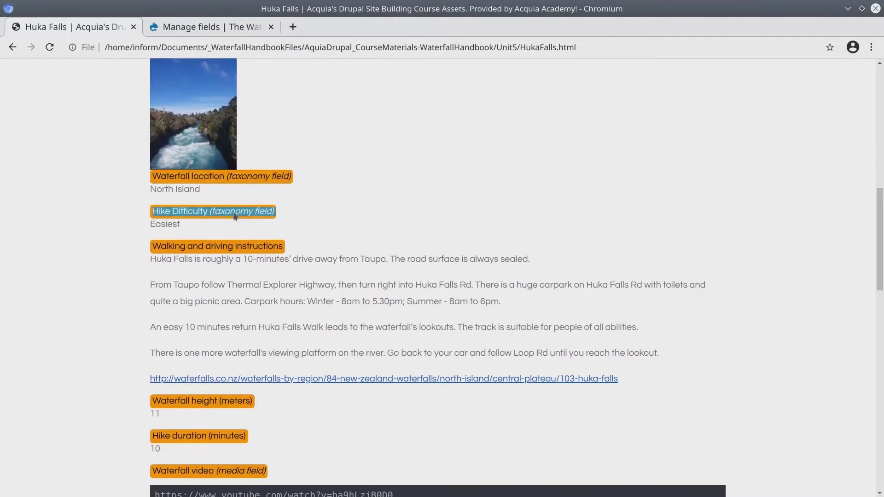
pyautogui.click(207, 180)
pyautogui.moveTo(228, 179); pyautogui.dragTo(297, 176)
pyautogui.moveTo(210, 213); pyautogui.dragTo(270, 213)
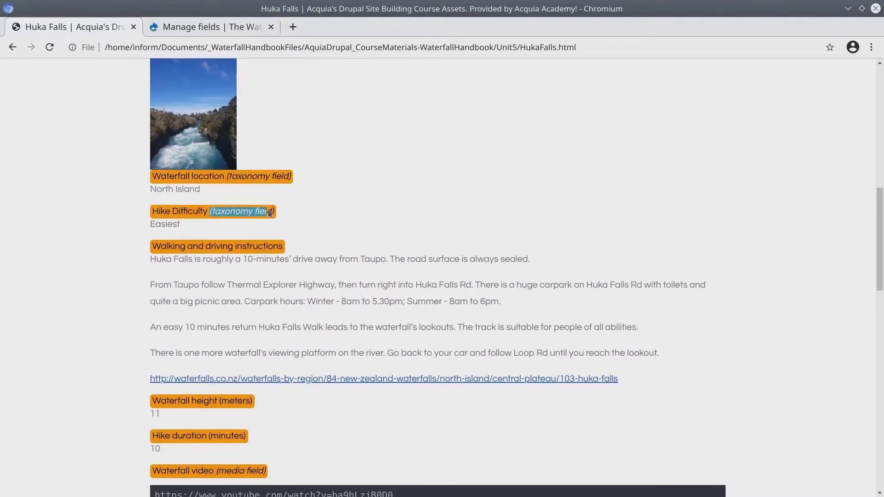
pyautogui.click(232, 216)
# Step: Examine the Waterfall video media field and compare it with the location and hike difficulty taxonomy fields
pyautogui.scroll(-6, 111, 219)
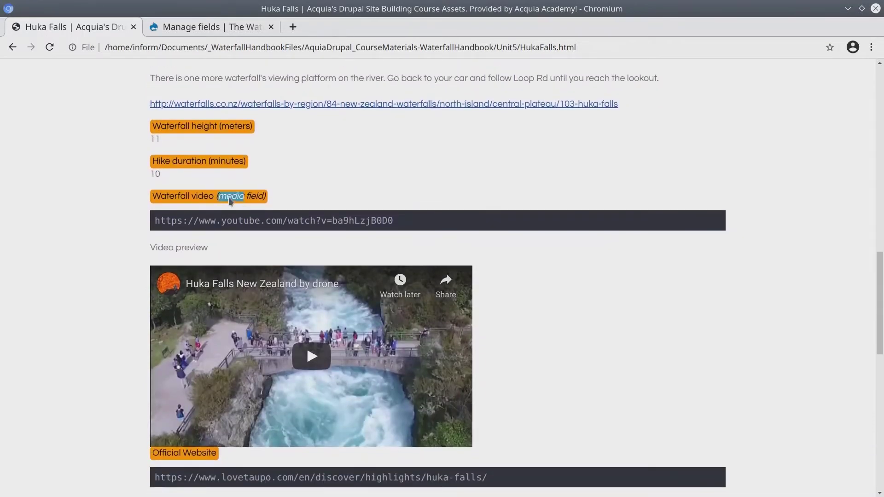
pyautogui.tripleClick(229, 197)
pyautogui.click(221, 198)
pyautogui.moveTo(224, 199); pyautogui.dragTo(270, 197)
pyautogui.tripleClick(255, 198)
pyautogui.click(214, 199)
pyautogui.tripleClick(206, 196)
pyautogui.scroll(4, 161, 203)
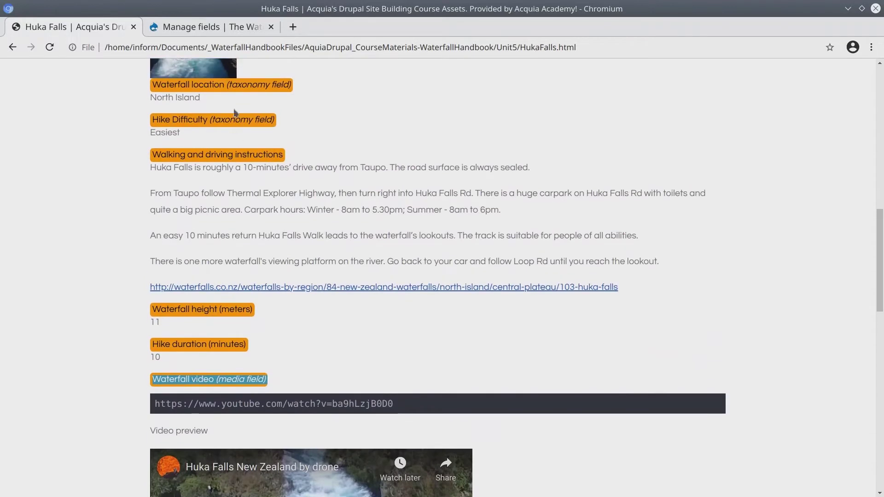
pyautogui.moveTo(226, 88); pyautogui.dragTo(292, 87)
pyautogui.moveTo(221, 121); pyautogui.dragTo(266, 121)
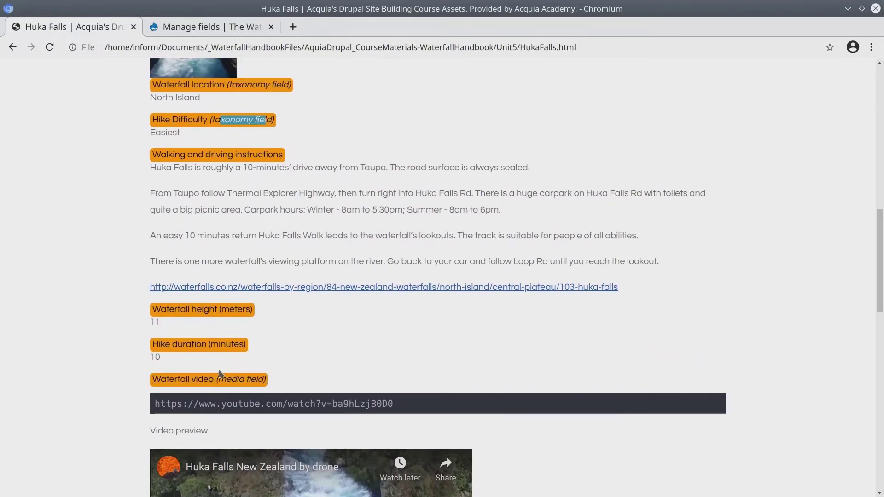
pyautogui.moveTo(210, 378); pyautogui.dragTo(221, 366)
pyautogui.click(112, 355)
# Step: Read through the walking and driving instructions provided for Huka Falls
pyautogui.scroll(1, 113, 332)
pyautogui.scroll(2, 112, 333)
pyautogui.scroll(-2, 113, 333)
pyautogui.scroll(1, 113, 333)
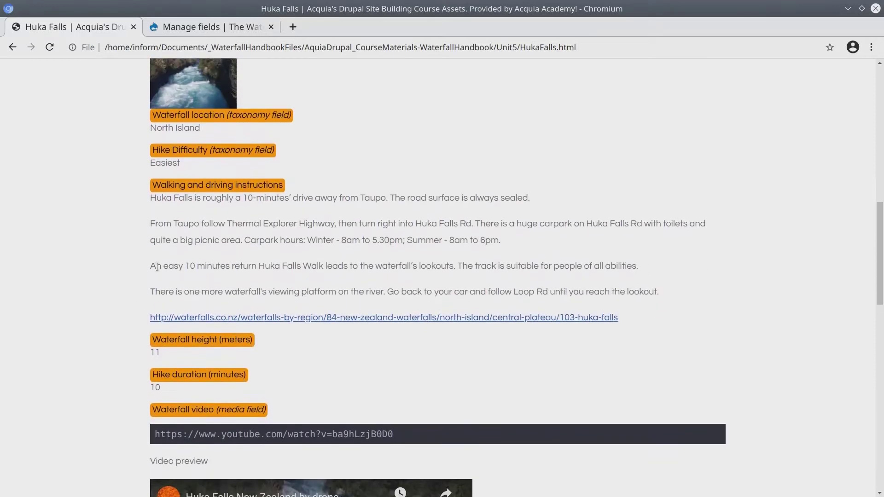
pyautogui.moveTo(153, 185); pyautogui.dragTo(258, 266)
pyautogui.click(106, 291)
# Step: Examine the HTML source blocks for the Huka Falls description and its walking and driving instructions
pyautogui.scroll(-10, 102, 293)
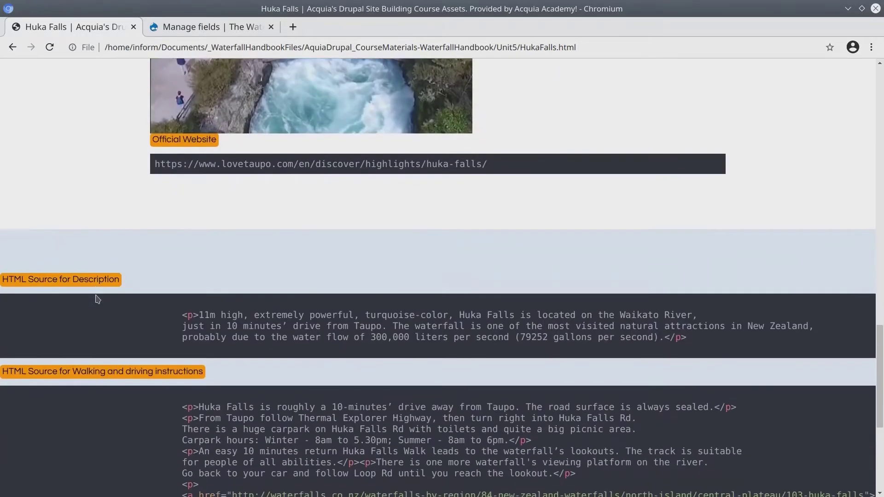
pyautogui.scroll(-1, 98, 300)
pyautogui.tripleClick(65, 321)
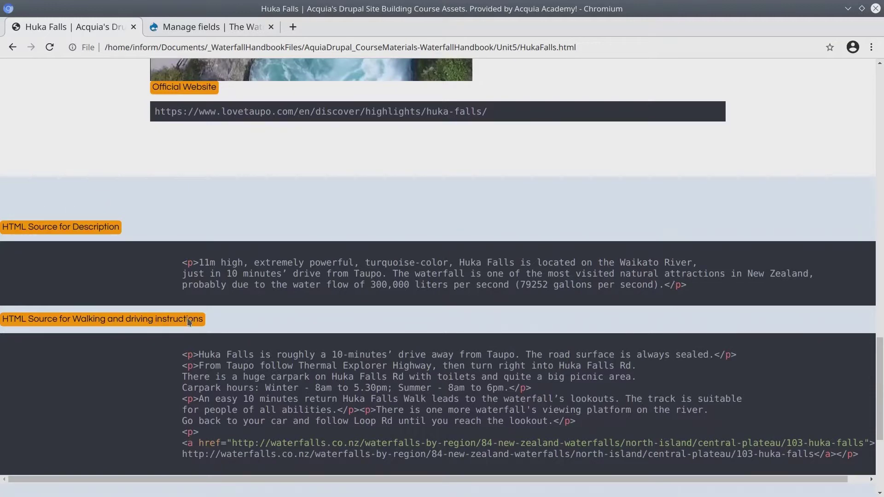
pyautogui.scroll(10, 163, 300)
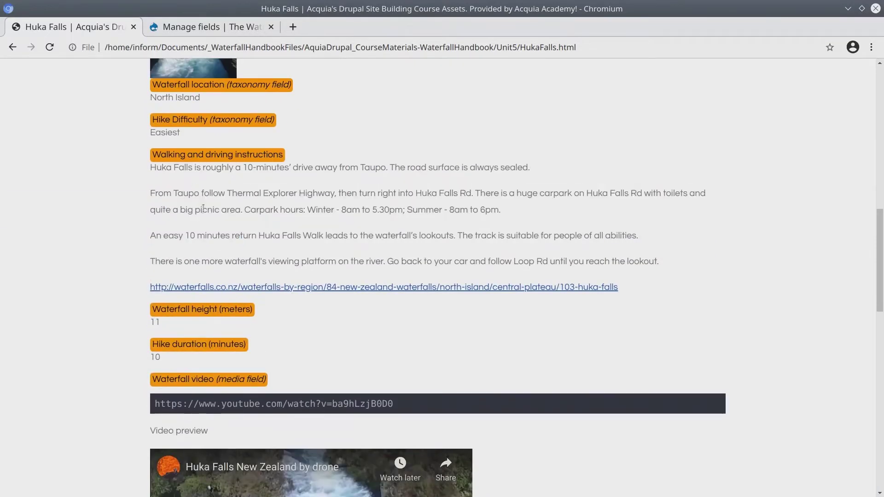
pyautogui.scroll(3, 241, 215)
pyautogui.scroll(-10, 293, 225)
pyautogui.scroll(-5, 282, 265)
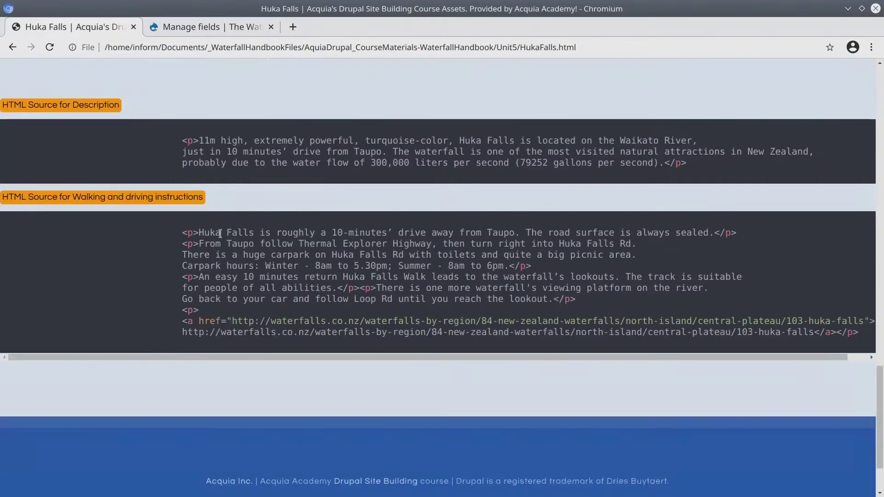
pyautogui.moveTo(186, 234); pyautogui.dragTo(870, 338)
pyautogui.scroll(20, 357, 286)
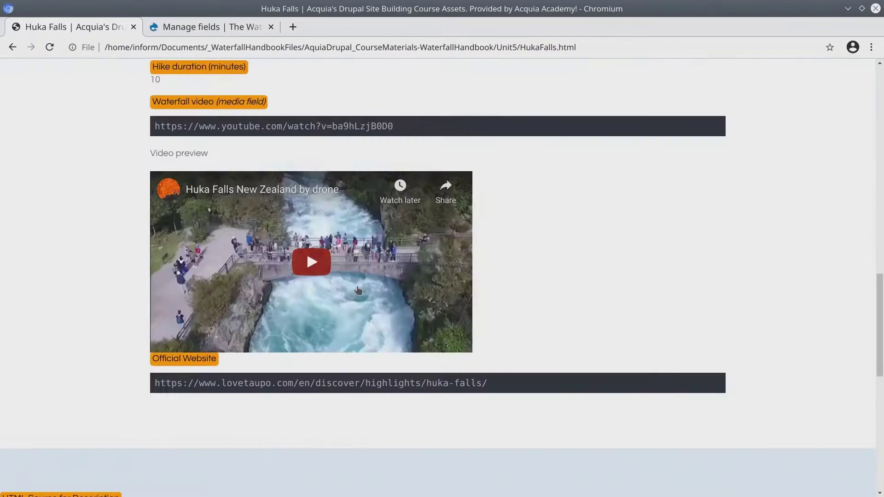
pyautogui.scroll(-4, 327, 325)
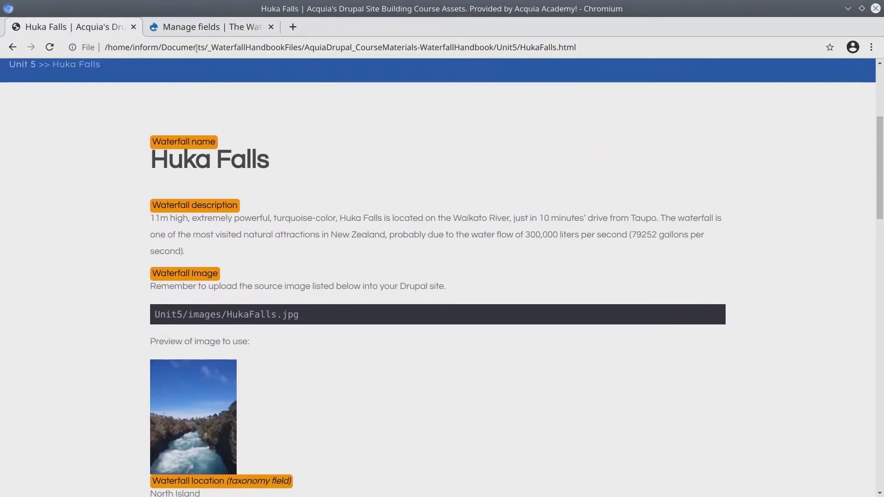
# Step: Return to the Waterfall Handbook site and open the form for adding new Waterfall content
pyautogui.click(204, 26)
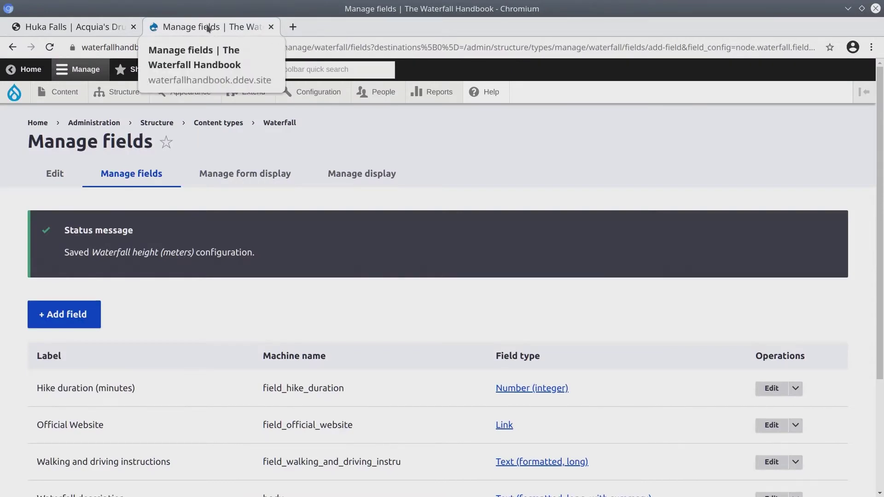
pyautogui.click(65, 92)
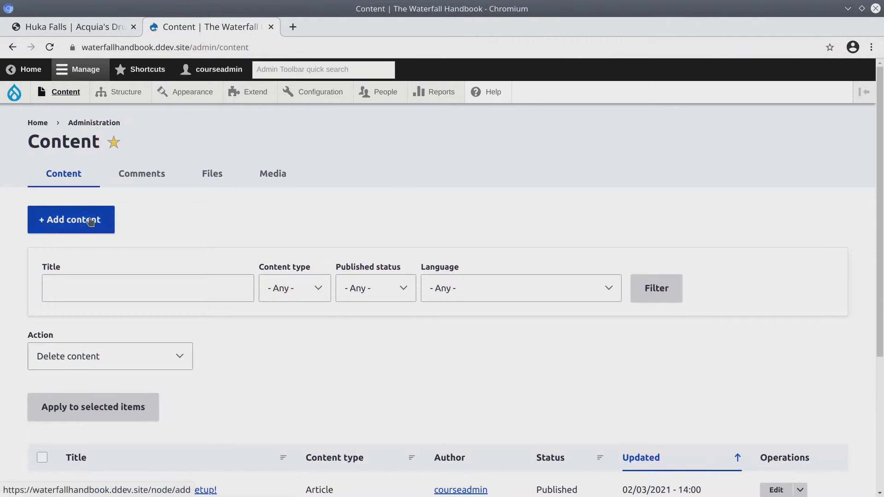
pyautogui.click(91, 221)
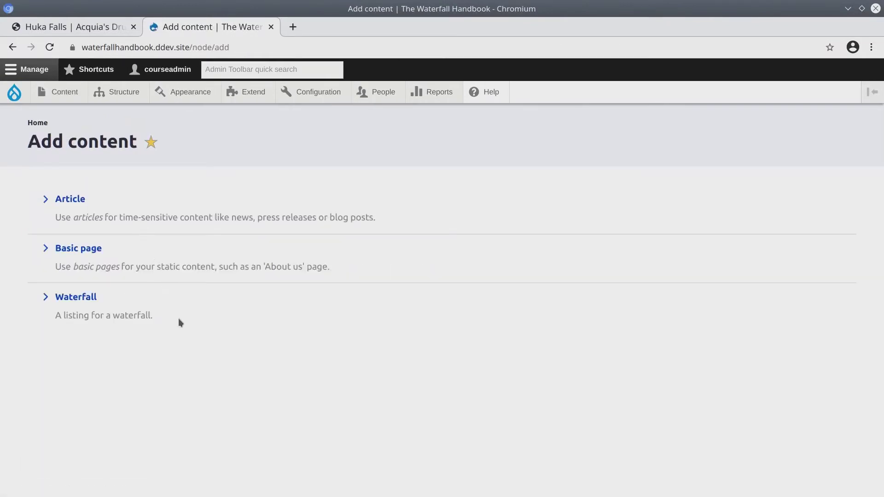
pyautogui.click(75, 300)
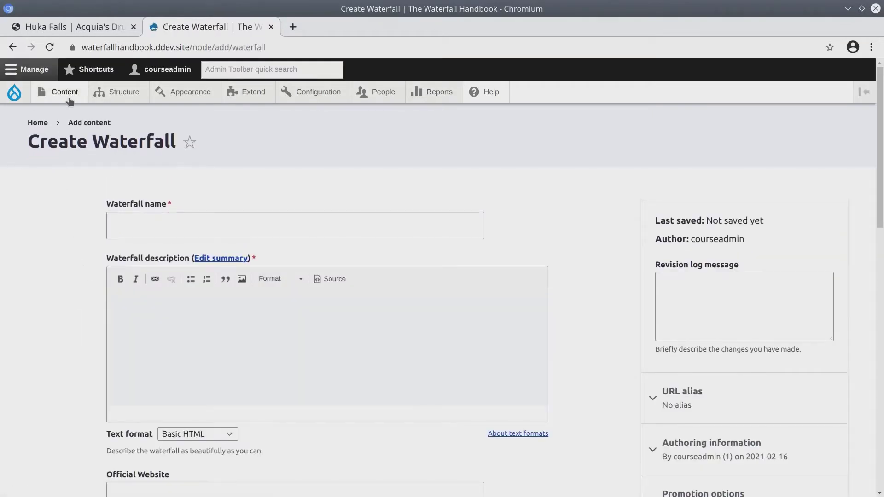
pyautogui.moveTo(69, 94)
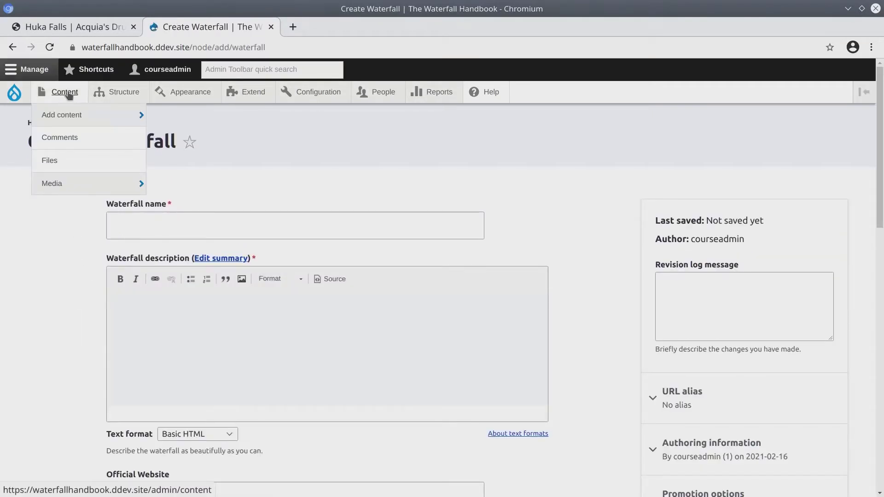
pyautogui.moveTo(71, 115)
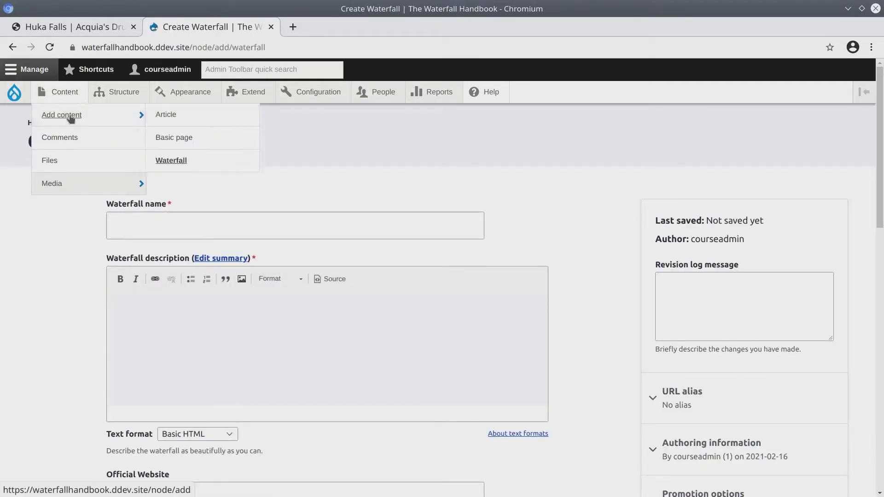
pyautogui.click(195, 161)
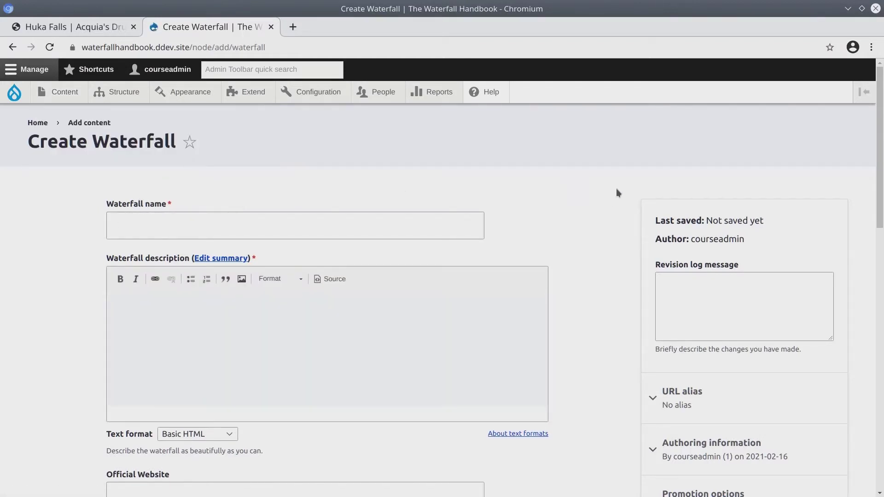
# Step: Look over the Create Waterfall form's publishing settings and its fields, from the waterfall name down to the walking and driving instructions
pyautogui.scroll(-1, 616, 192)
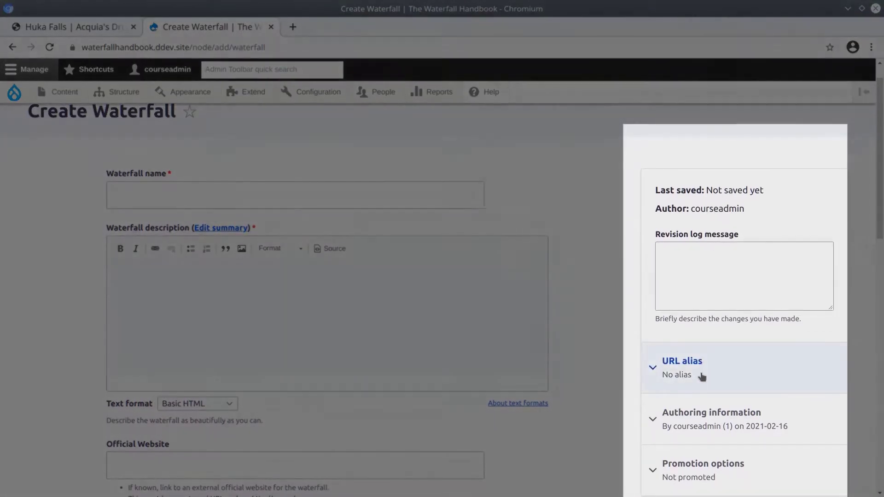
pyautogui.scroll(-3, 673, 375)
pyautogui.scroll(1, 714, 400)
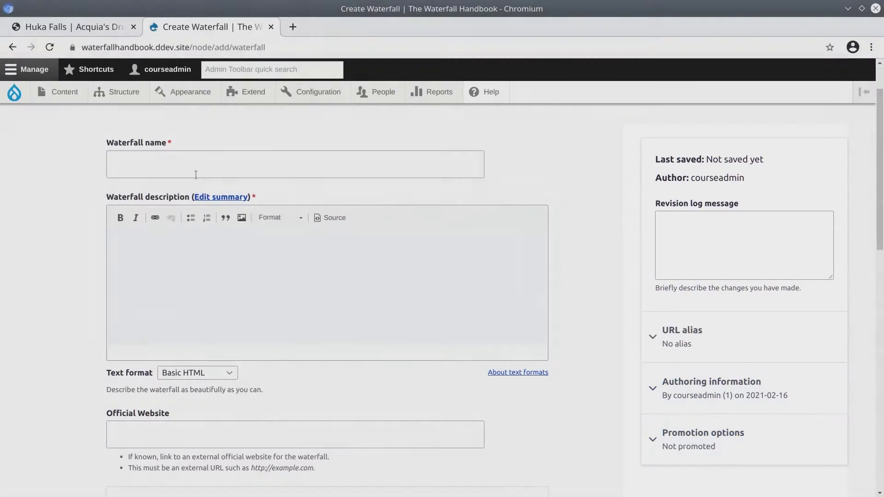
pyautogui.click(195, 173)
pyautogui.click(251, 329)
pyautogui.click(165, 430)
pyautogui.click(77, 398)
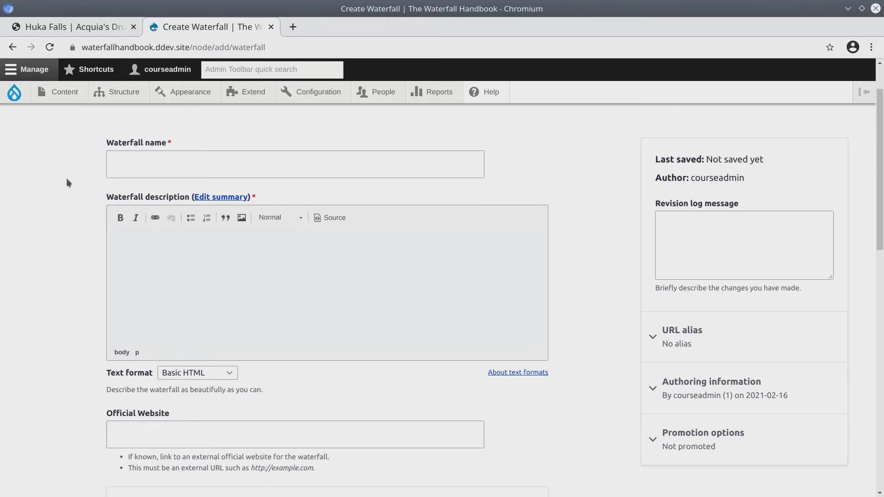
pyautogui.scroll(-8, 66, 178)
pyautogui.scroll(-6, 65, 180)
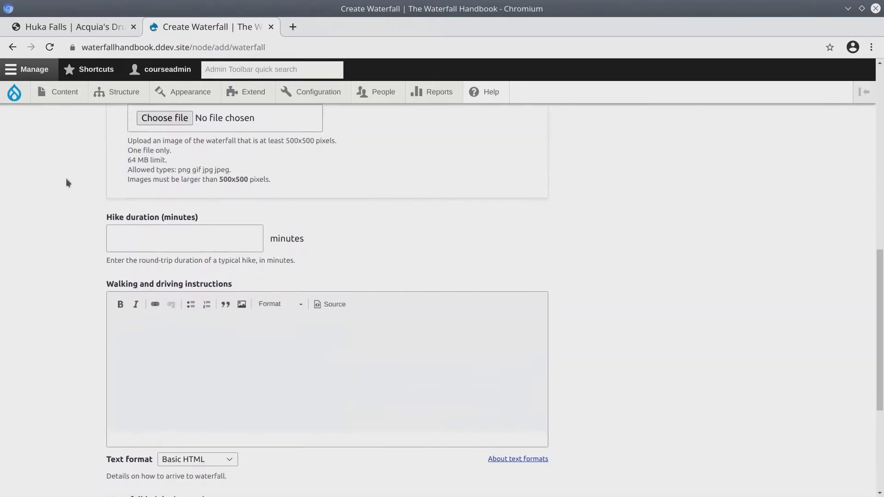
# Step: Switch to the course assets and open the Huka Falls page from the Unit 5 list
pyautogui.scroll(13, 67, 182)
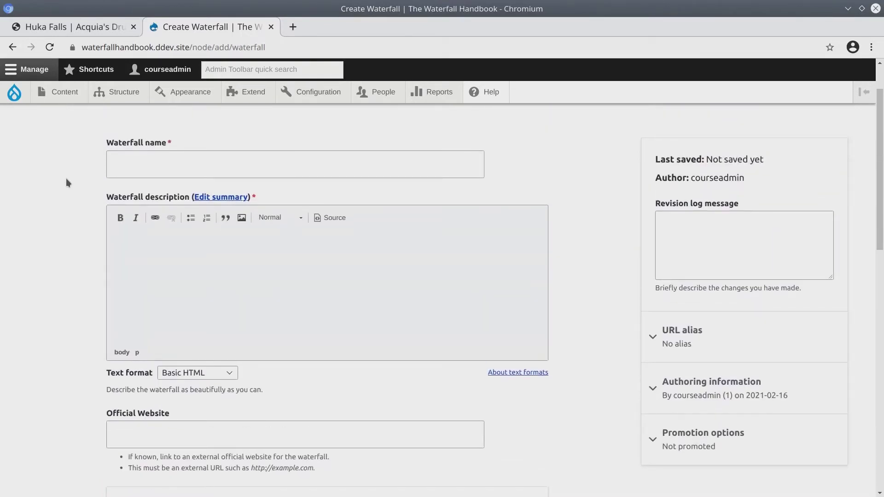
pyautogui.scroll(-1, 66, 183)
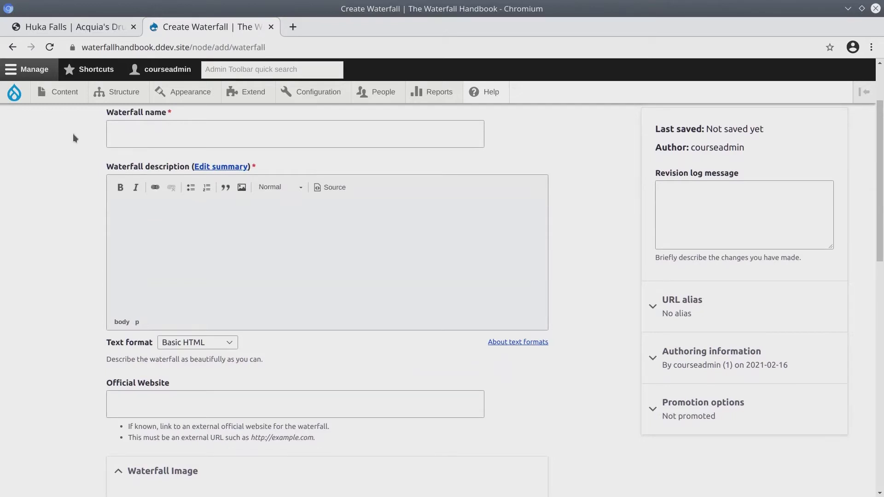
pyautogui.click(87, 28)
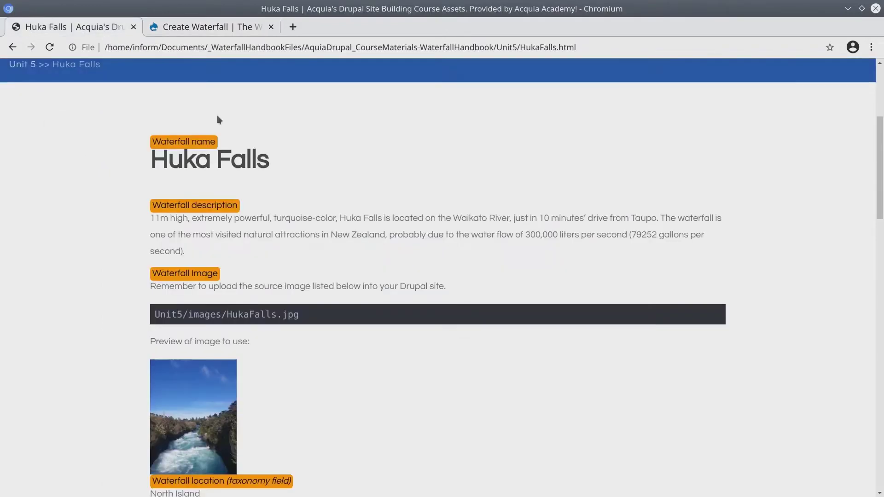
pyautogui.tripleClick(180, 159)
pyautogui.click(180, 159)
pyautogui.tripleClick(180, 161)
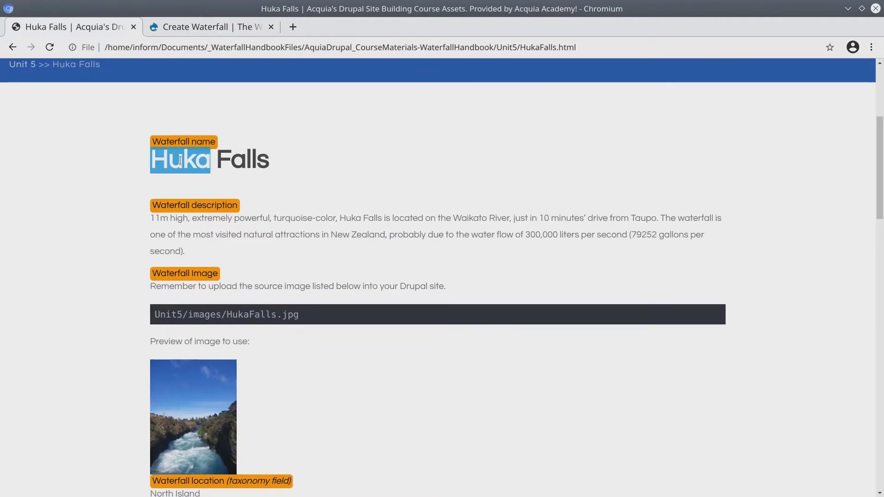
pyautogui.scroll(7, 180, 160)
pyautogui.click(452, 244)
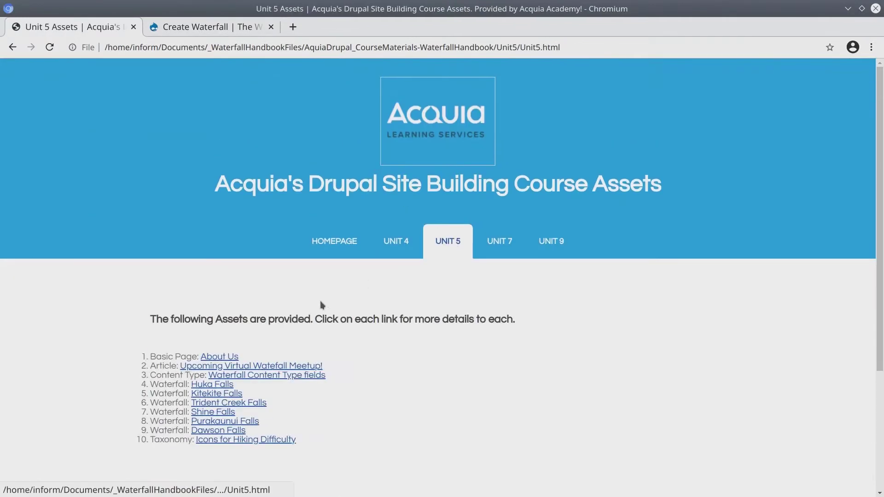
pyautogui.scroll(-3, 271, 325)
pyautogui.click(212, 293)
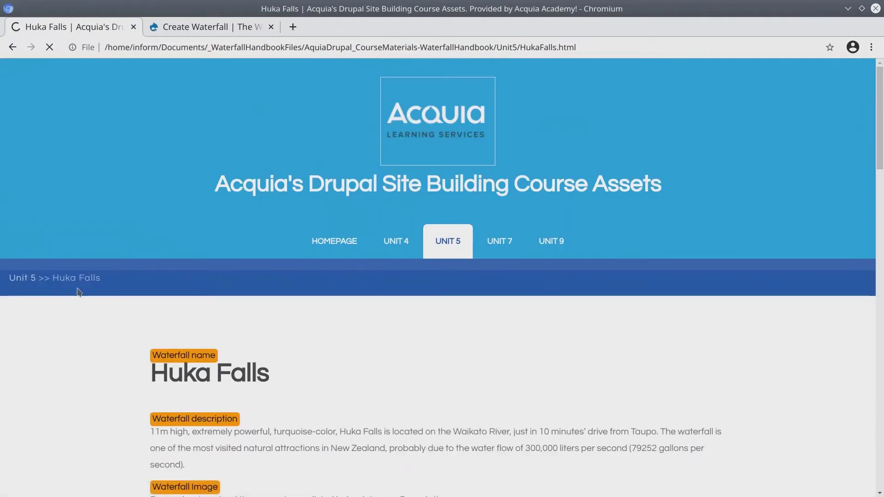
pyautogui.scroll(-2, 92, 289)
pyautogui.scroll(-5, 93, 294)
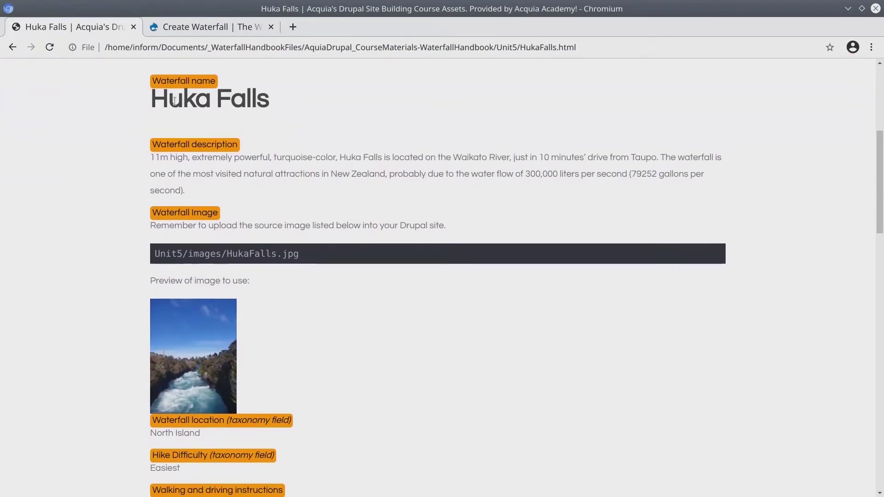
# Step: Copy the name Huka Falls from the assets page into the Waterfall name field of the Create Waterfall form
pyautogui.tripleClick(174, 101)
pyautogui.rightClick(175, 102)
pyautogui.click(200, 112)
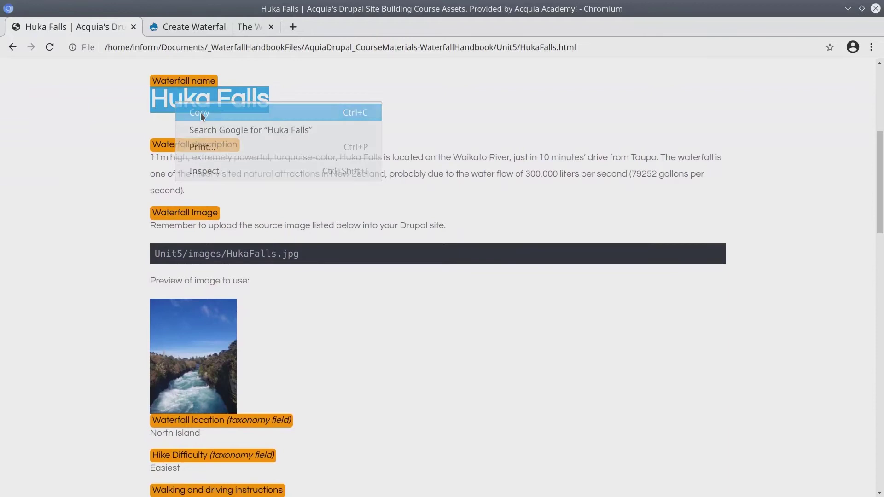
pyautogui.click(194, 28)
pyautogui.click(169, 135)
pyautogui.rightClick(169, 134)
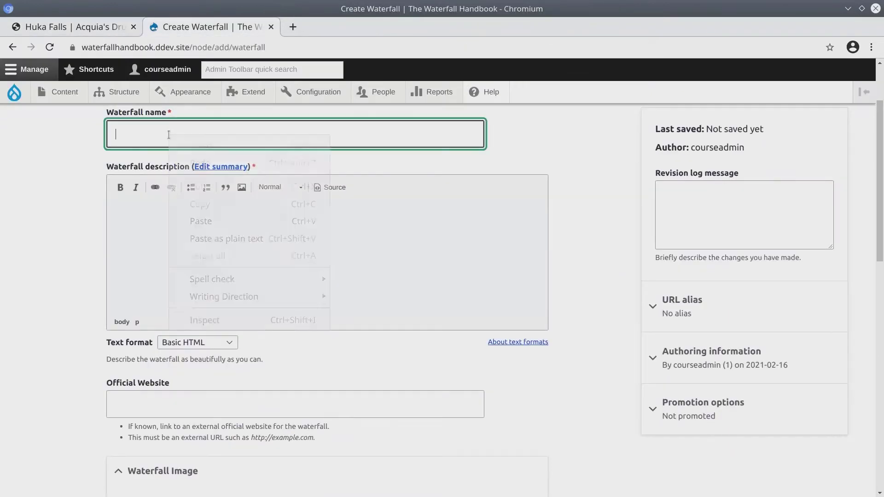
pyautogui.click(201, 221)
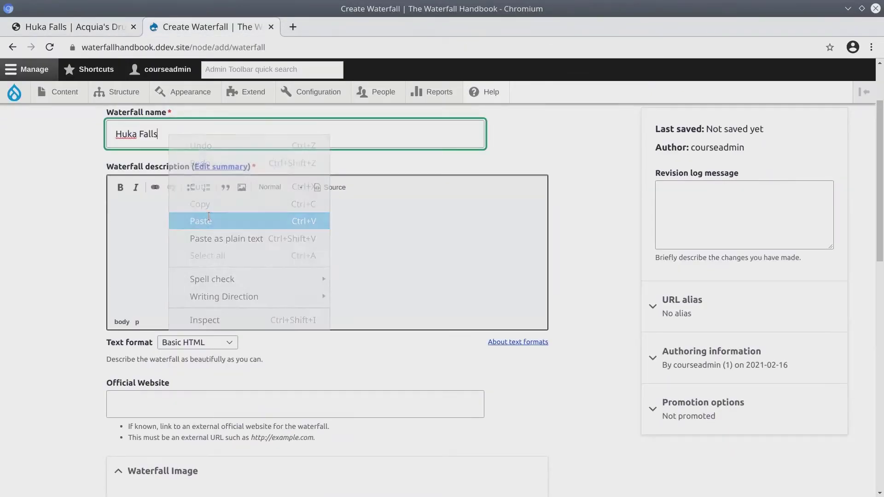
# Step: Copy the Huka Falls description paragraph from the assets page into the Waterfall description field
pyautogui.click(129, 210)
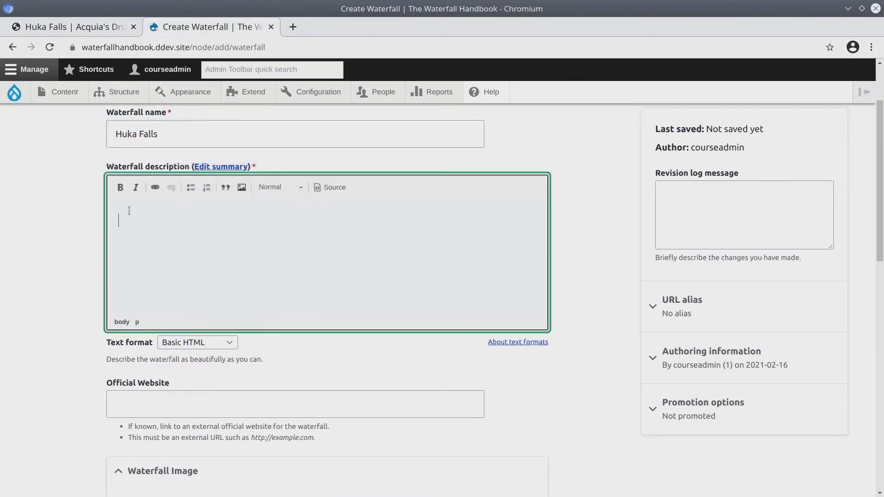
pyautogui.click(96, 30)
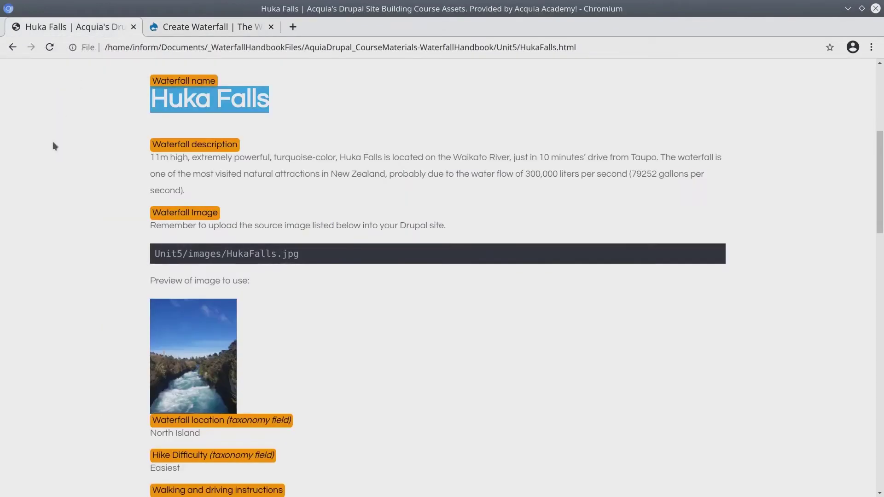
pyautogui.moveTo(149, 155); pyautogui.dragTo(198, 188)
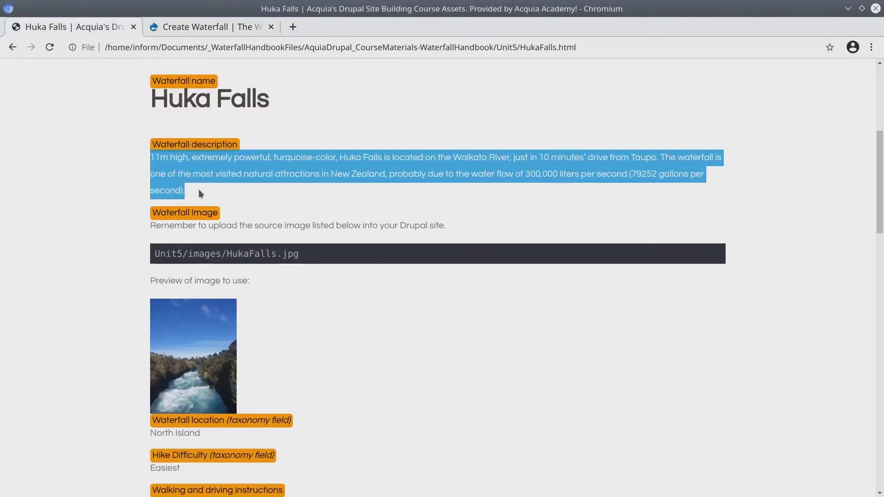
pyautogui.rightClick(198, 182)
pyautogui.click(198, 28)
pyautogui.click(185, 217)
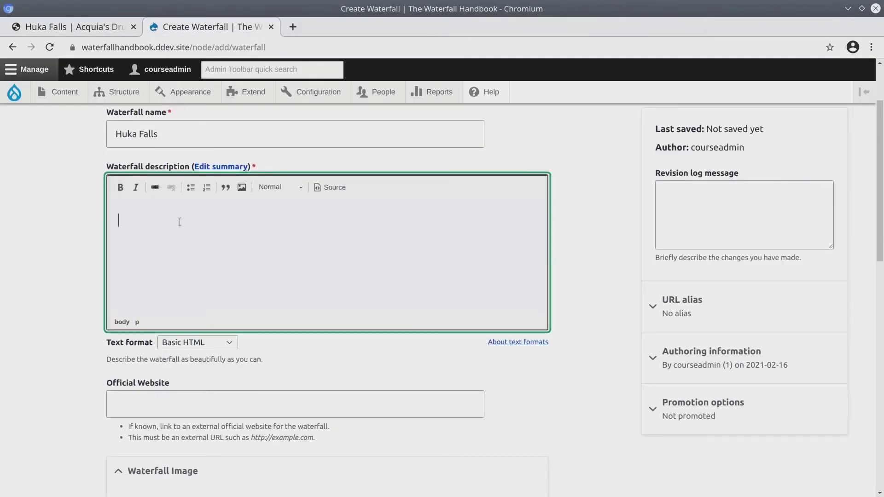
pyautogui.hotkey('ctrl', 'v')
pyautogui.click(124, 401)
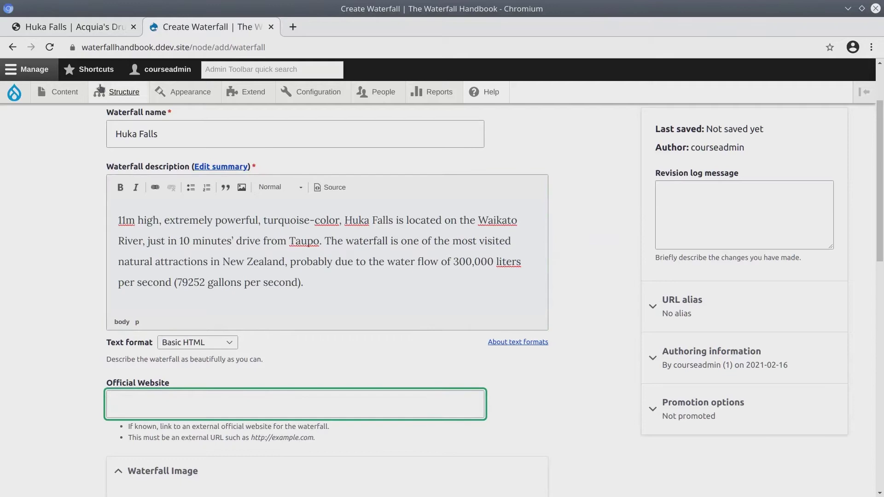
pyautogui.click(73, 27)
pyautogui.click(121, 182)
pyautogui.scroll(-9, 110, 199)
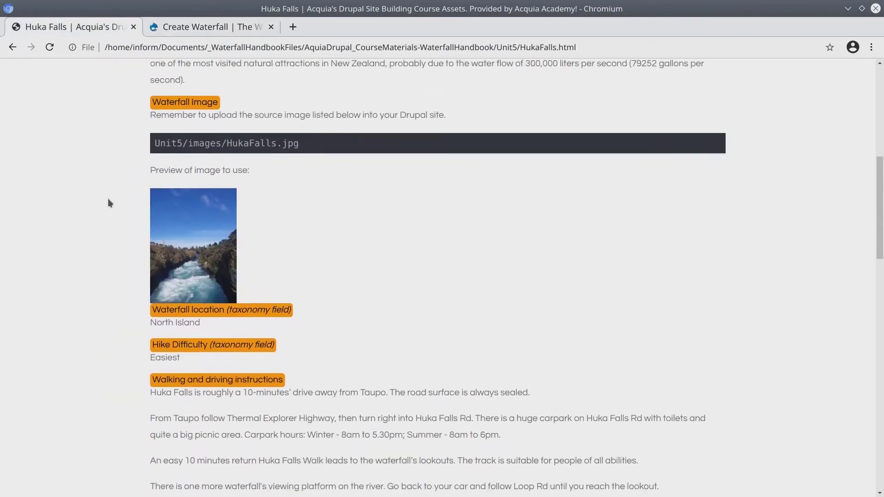
pyautogui.scroll(-12, 109, 202)
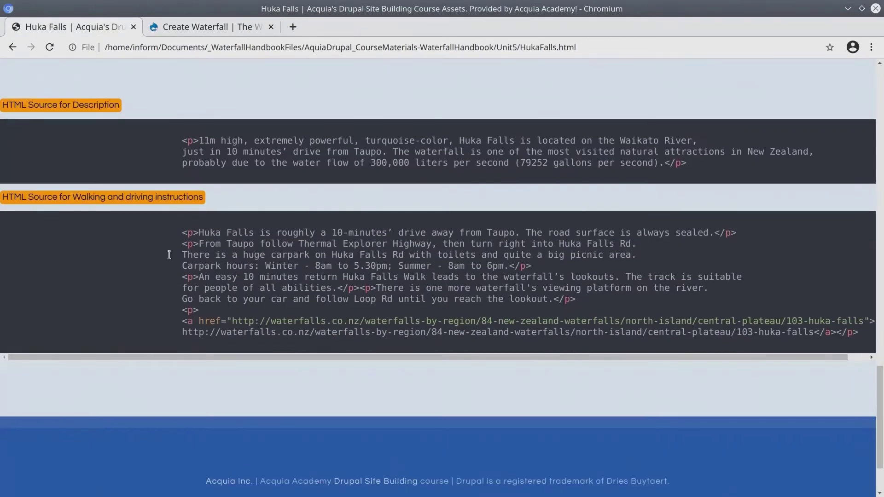
pyautogui.scroll(2, 213, 249)
pyautogui.scroll(3, 213, 249)
pyautogui.tripleClick(219, 234)
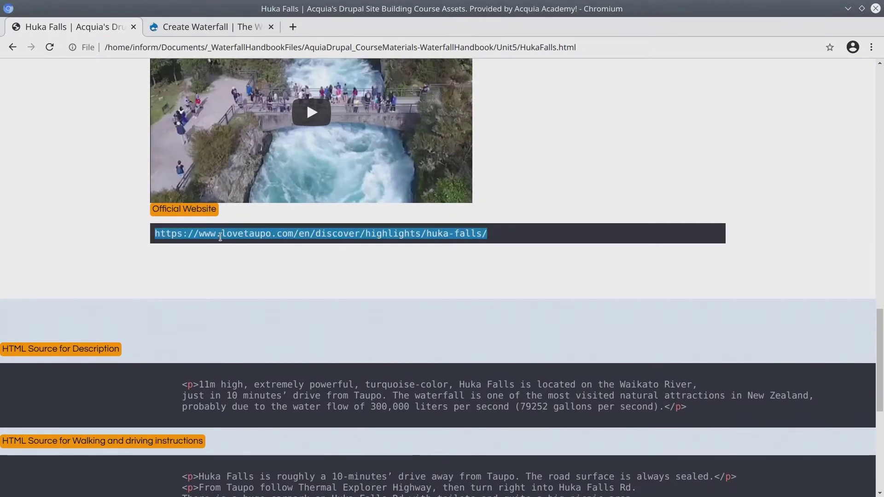
pyautogui.rightClick(220, 237)
pyautogui.click(247, 248)
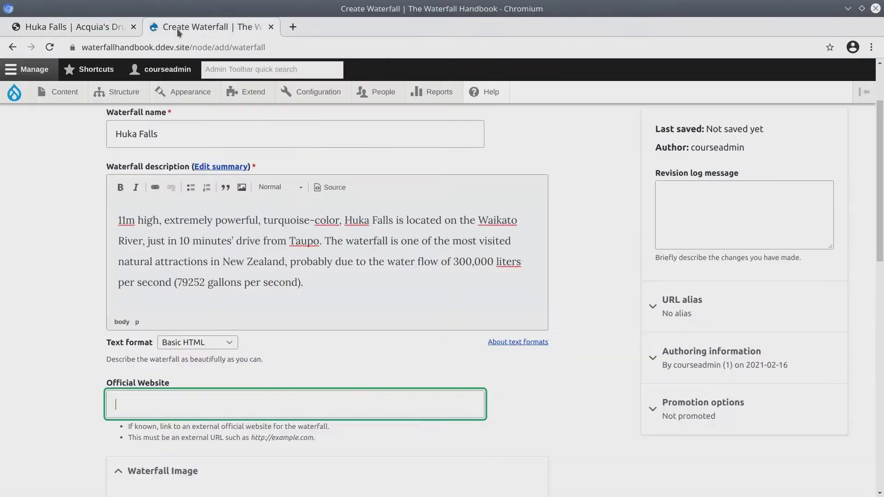
pyautogui.rightClick(143, 411)
pyautogui.click(181, 316)
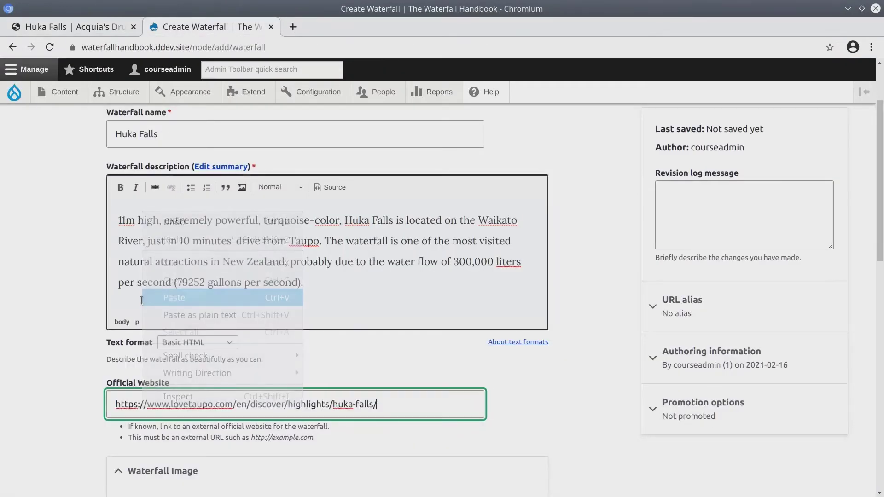
# Step: Upload HukaFalls.jpg from the Unit5 images folder as the Waterfall Image
pyautogui.scroll(-5, 53, 311)
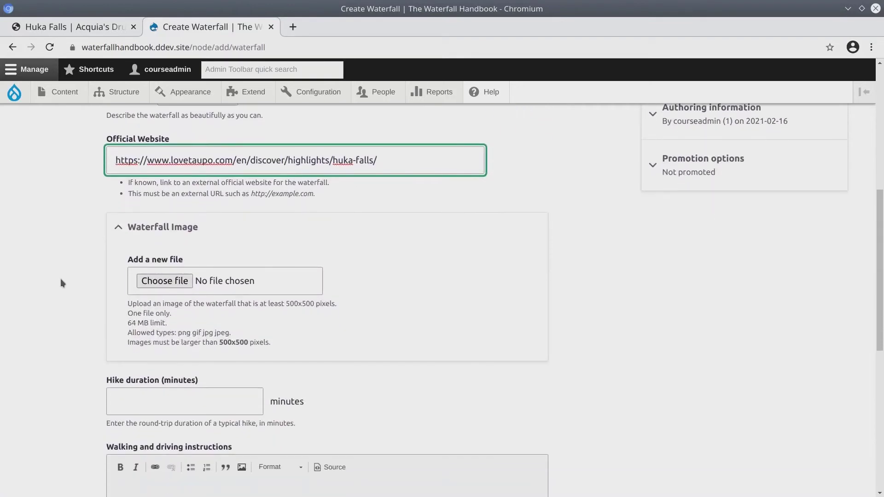
pyautogui.click(60, 281)
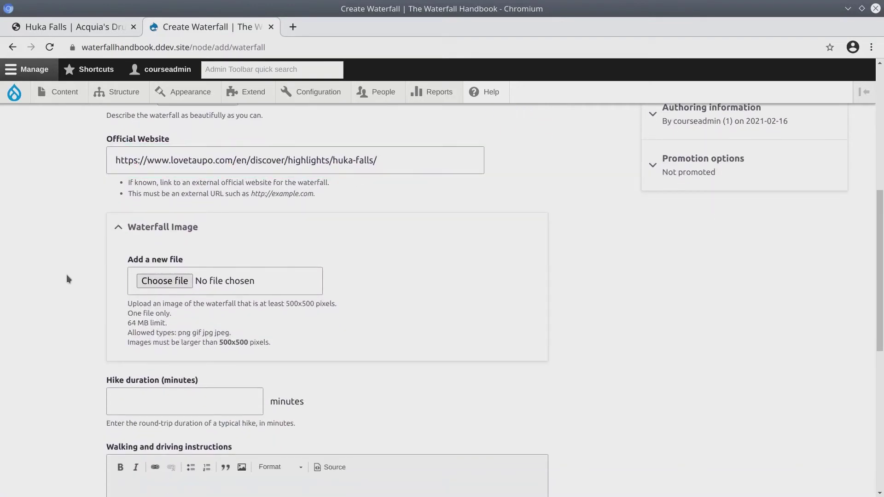
pyautogui.scroll(-1, 67, 274)
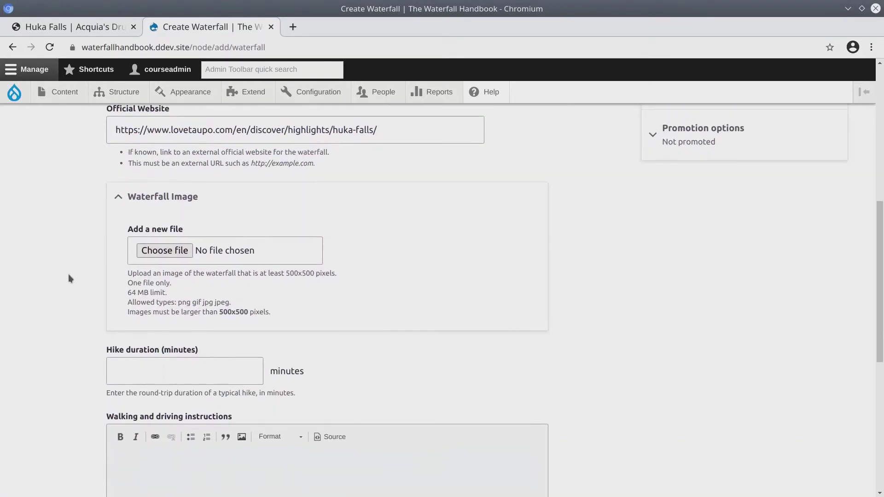
pyautogui.click(159, 256)
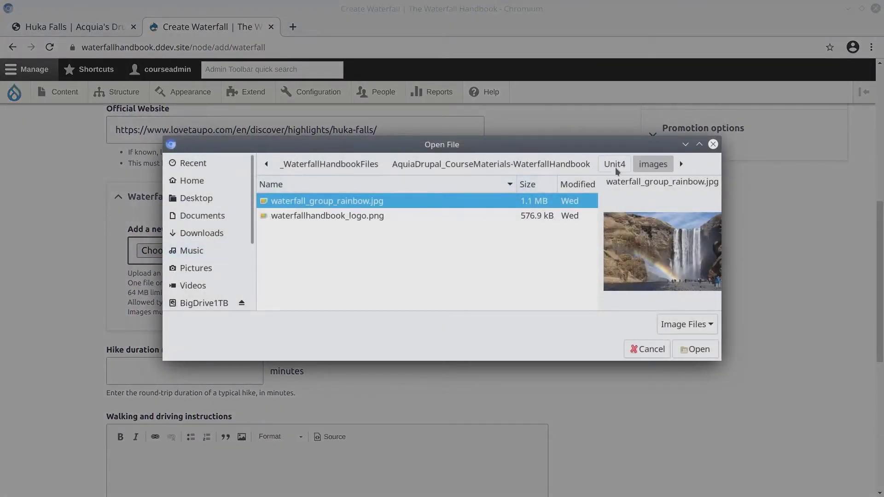
pyautogui.click(616, 166)
pyautogui.click(553, 164)
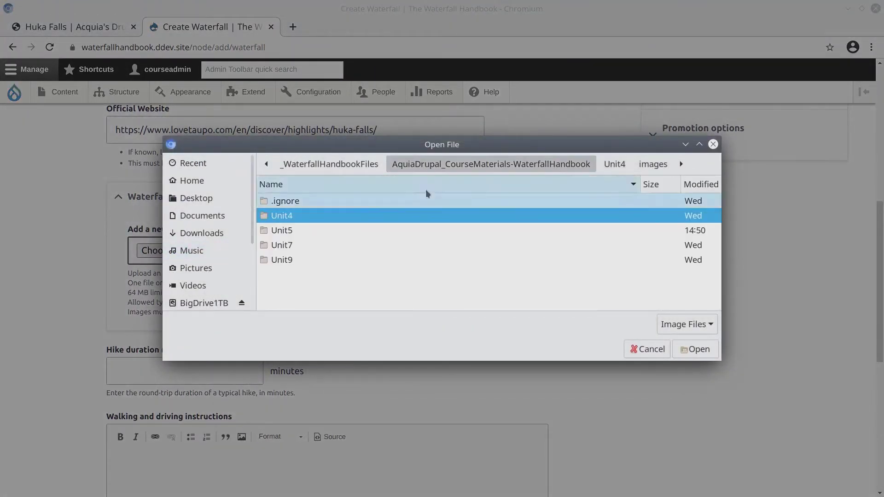
pyautogui.doubleClick(300, 230)
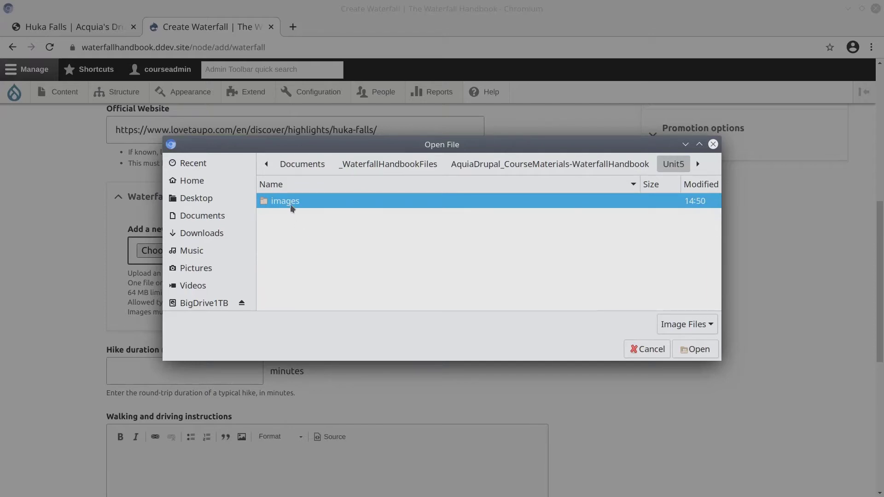
pyautogui.doubleClick(290, 204)
pyautogui.click(298, 232)
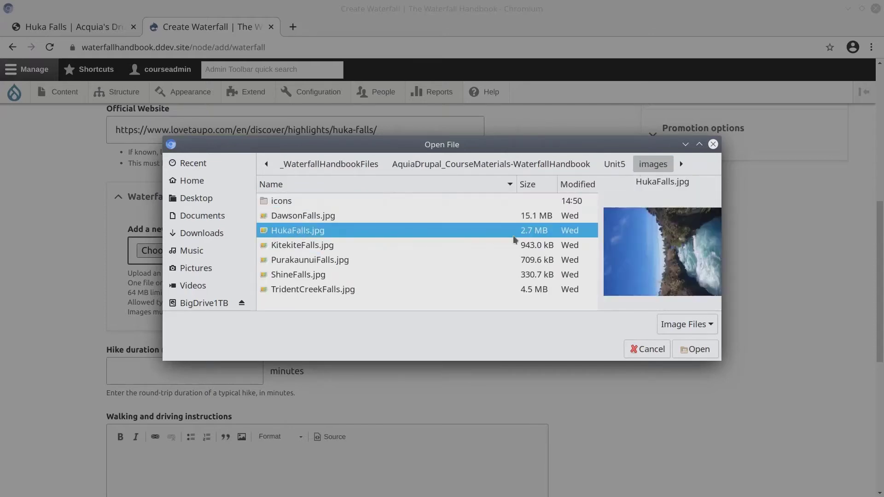
pyautogui.click(697, 350)
# Step: Set the image's alternative text to Huka Falls by copying the content of the Waterfall name field
pyautogui.click(261, 281)
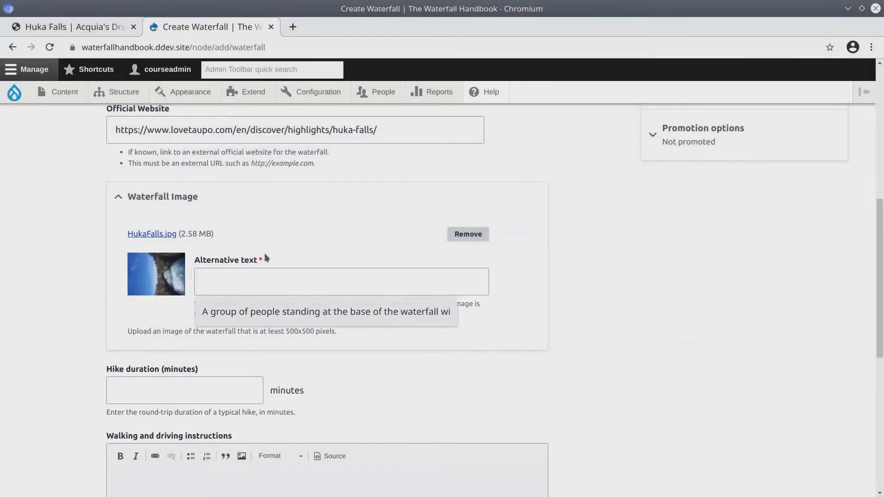
pyautogui.scroll(7, 267, 256)
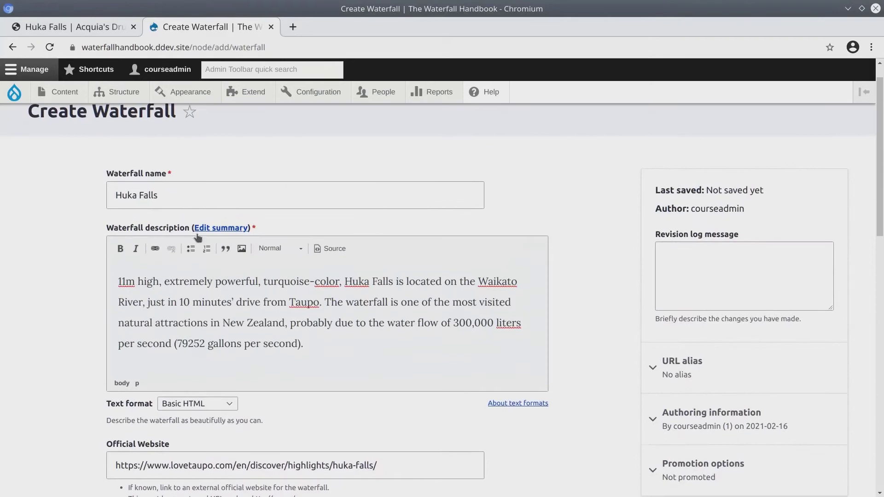
pyautogui.scroll(1, 167, 233)
pyautogui.tripleClick(167, 229)
pyautogui.rightClick(167, 229)
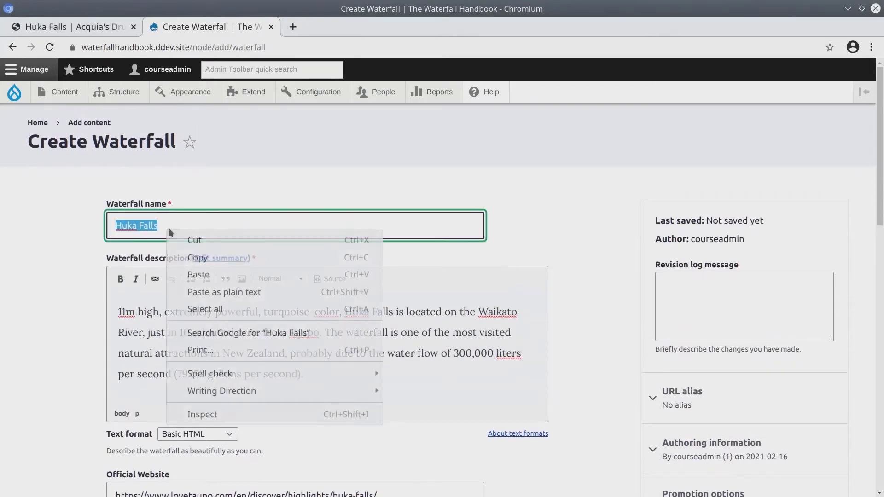
pyautogui.click(199, 257)
pyautogui.scroll(-3, 193, 269)
pyautogui.scroll(-3, 190, 274)
pyautogui.click(271, 372)
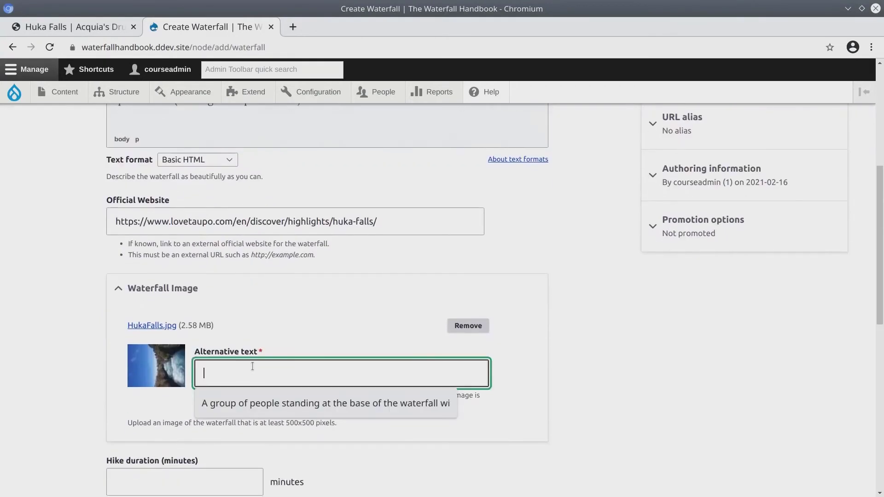
pyautogui.rightClick(271, 367)
pyautogui.click(294, 255)
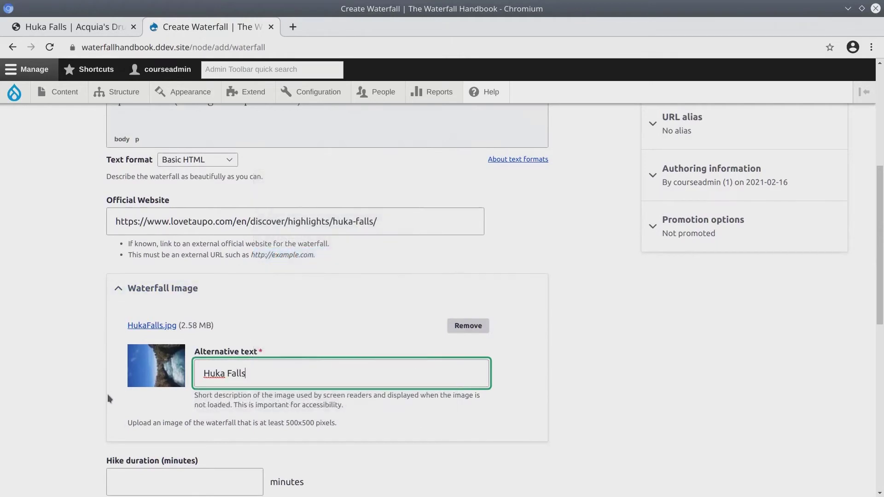
# Step: Copy the Huka Falls hike duration of 10 minutes from the assets page into the Hike duration field
pyautogui.scroll(-1, 66, 348)
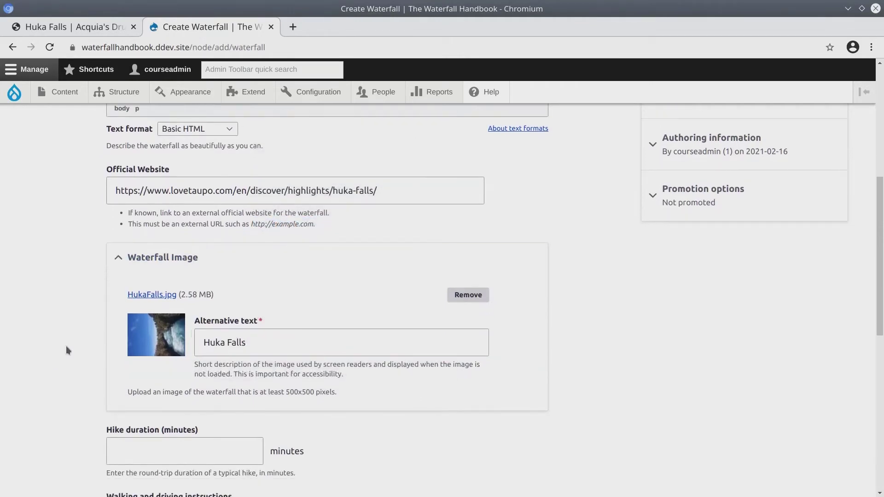
pyautogui.scroll(-1, 65, 346)
pyautogui.click(139, 422)
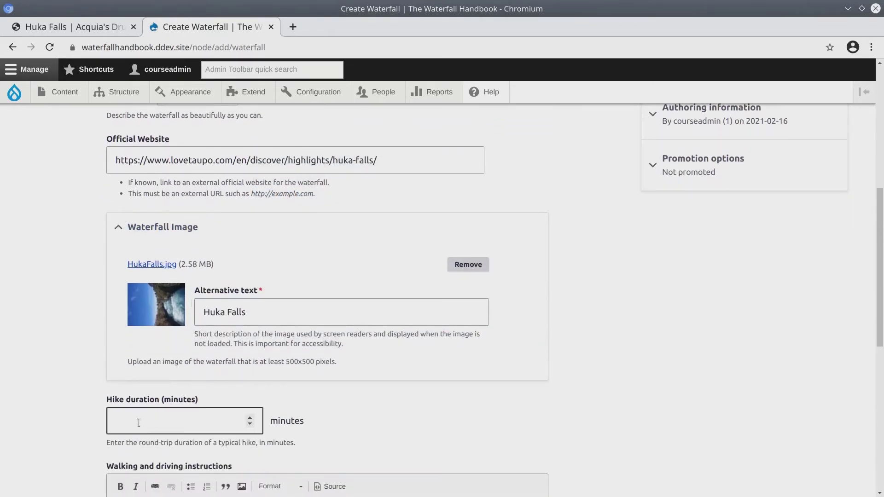
pyautogui.scroll(-1, 71, 374)
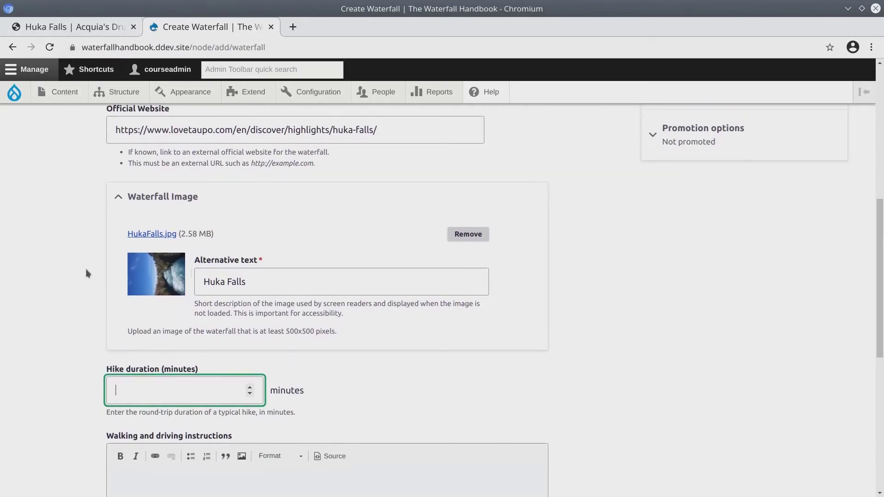
pyautogui.click(74, 27)
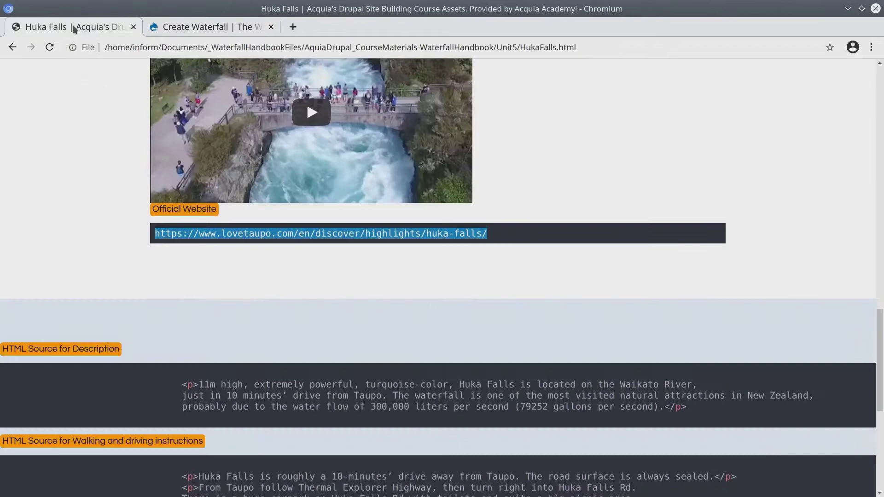
pyautogui.scroll(10, 185, 258)
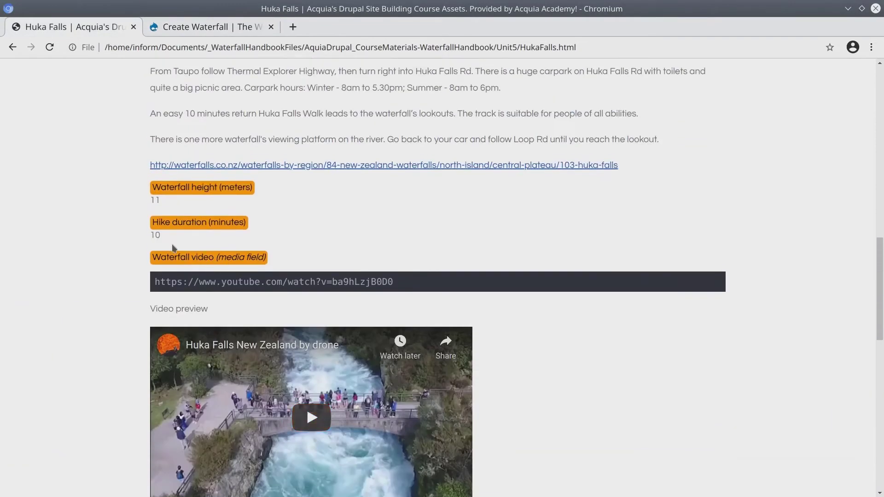
pyautogui.rightClick(157, 236)
pyautogui.click(178, 247)
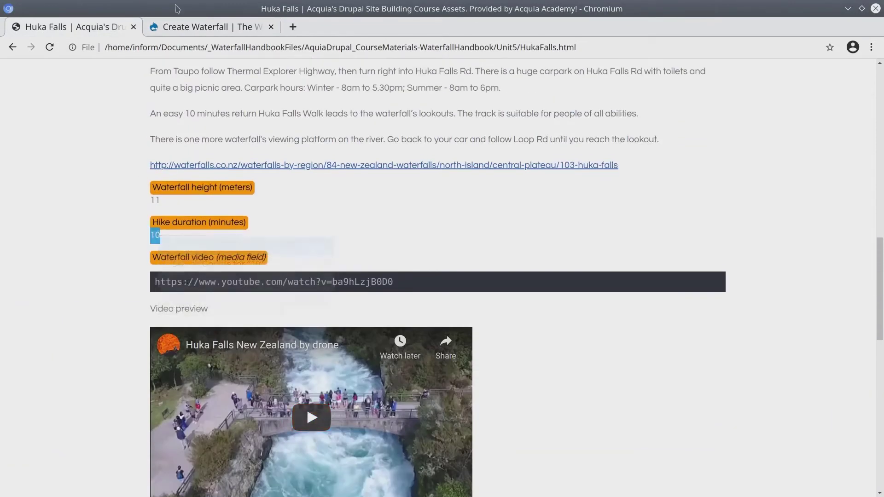
pyautogui.click(188, 26)
pyautogui.rightClick(142, 394)
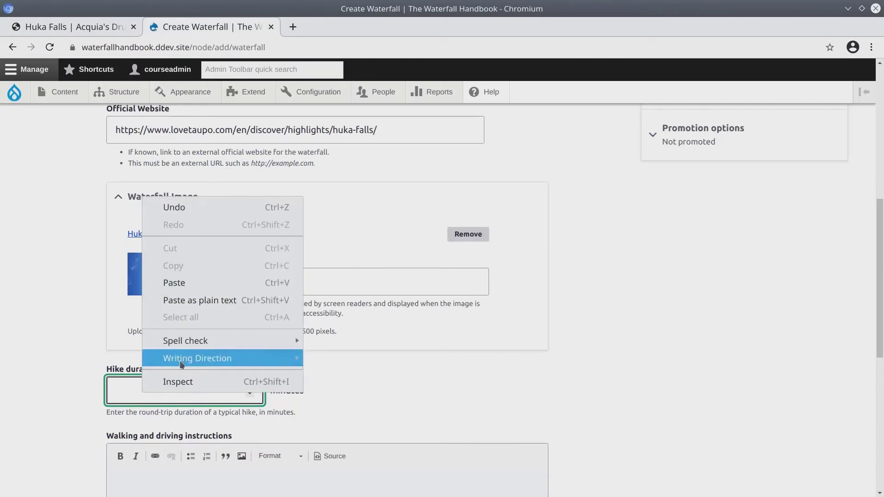
pyautogui.click(181, 283)
# Step: Copy the Huka Falls walking and driving instructions, including the waterfalls.co.nz link, from the assets page into the Walking and driving instructions field
pyautogui.scroll(-3, 70, 322)
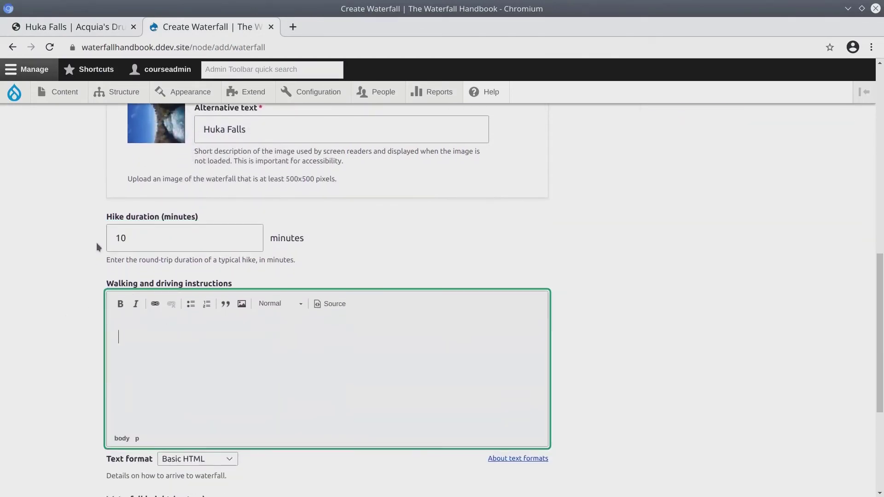
pyautogui.click(79, 28)
pyautogui.scroll(2, 620, 261)
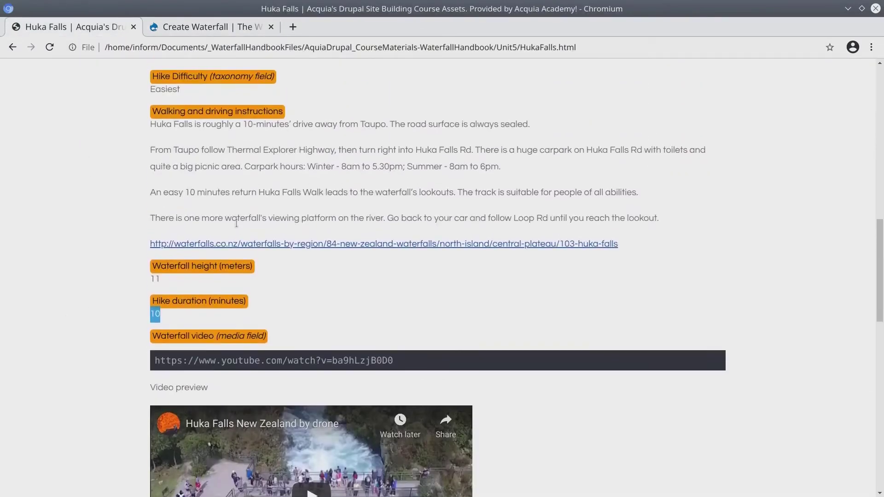
pyautogui.moveTo(538, 257); pyautogui.dragTo(105, 152)
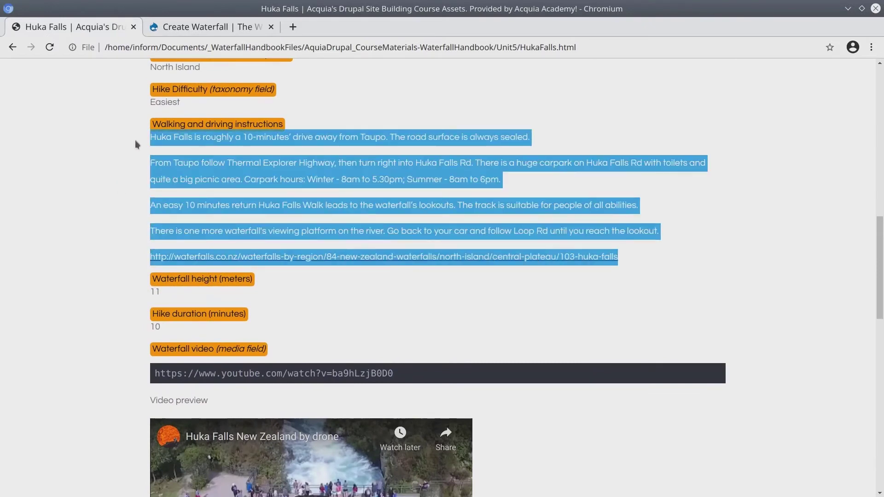
pyautogui.rightClick(170, 138)
pyautogui.click(206, 151)
pyautogui.click(214, 26)
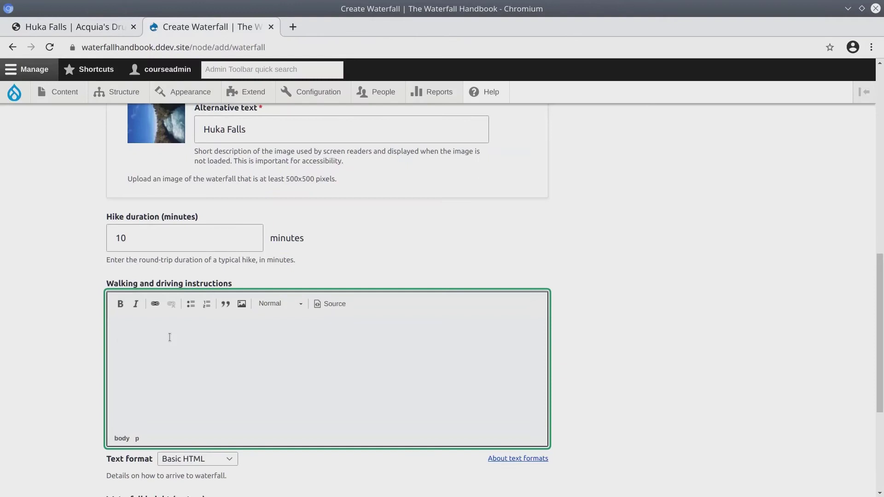
# Step: Copy the Huka Falls height of 11 meters from the assets page into the Waterfall height field
pyautogui.scroll(-7, 63, 354)
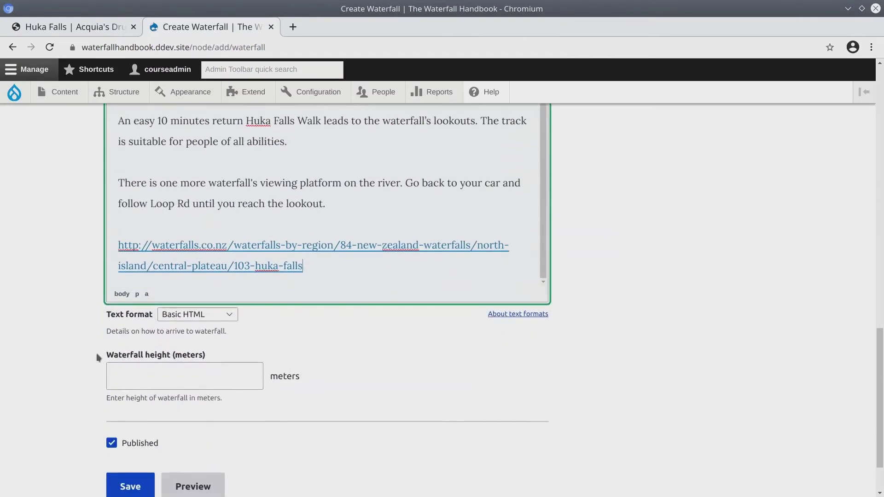
pyautogui.click(56, 28)
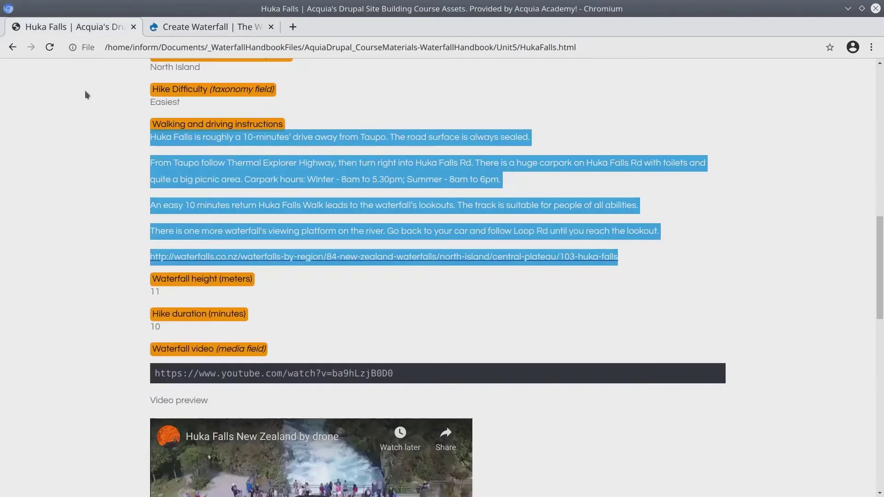
pyautogui.scroll(-2, 141, 269)
pyautogui.doubleClick(156, 231)
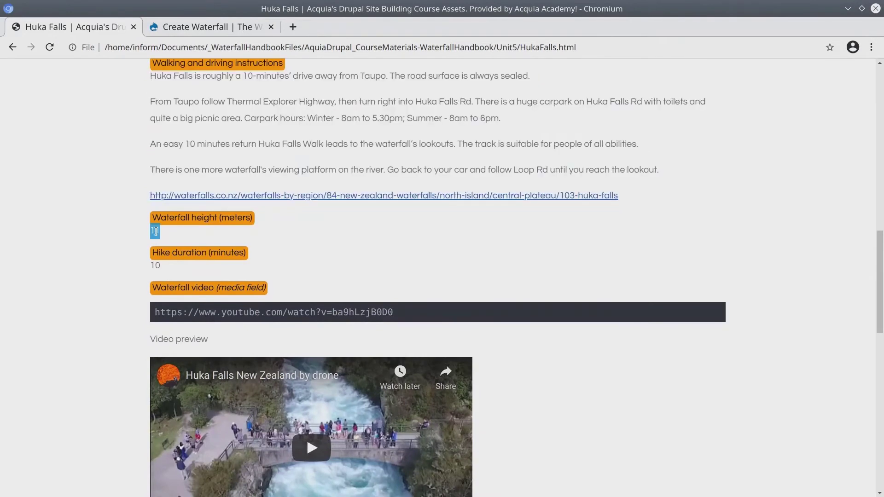
pyautogui.click(181, 244)
pyautogui.click(203, 31)
pyautogui.scroll(-2, 144, 321)
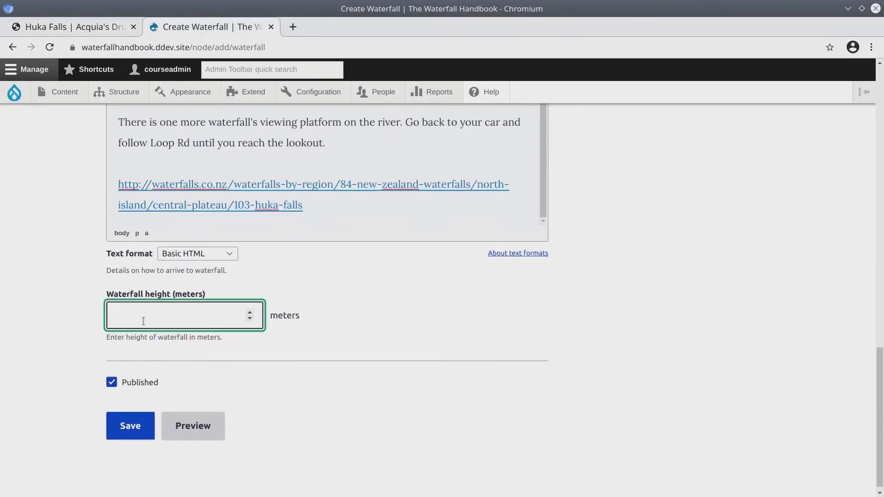
pyautogui.rightClick(142, 315)
pyautogui.click(186, 202)
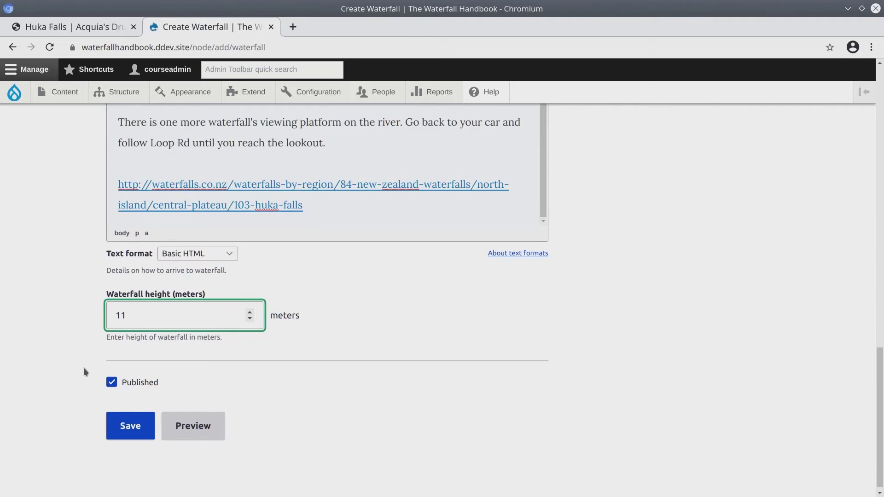
# Step: Review the completed Huka Falls form and save it as published content
pyautogui.scroll(10, 84, 371)
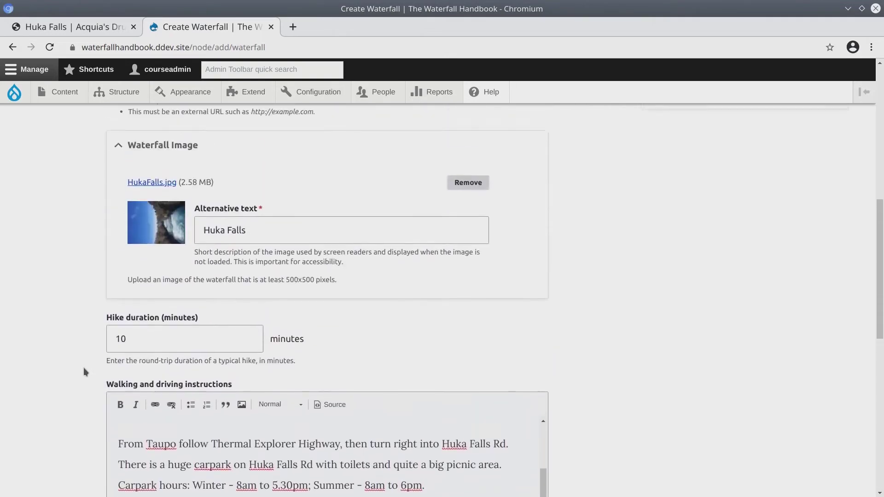
pyautogui.scroll(9, 84, 368)
pyautogui.scroll(-18, 87, 375)
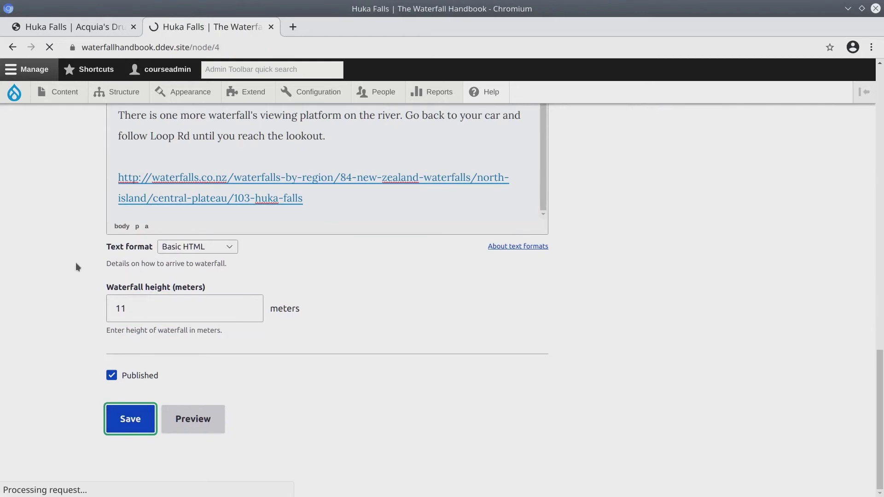
# Step: Examine the published Huka Falls page, checking the description, website link, image, hike duration, instructions and height
pyautogui.scroll(-6, 140, 329)
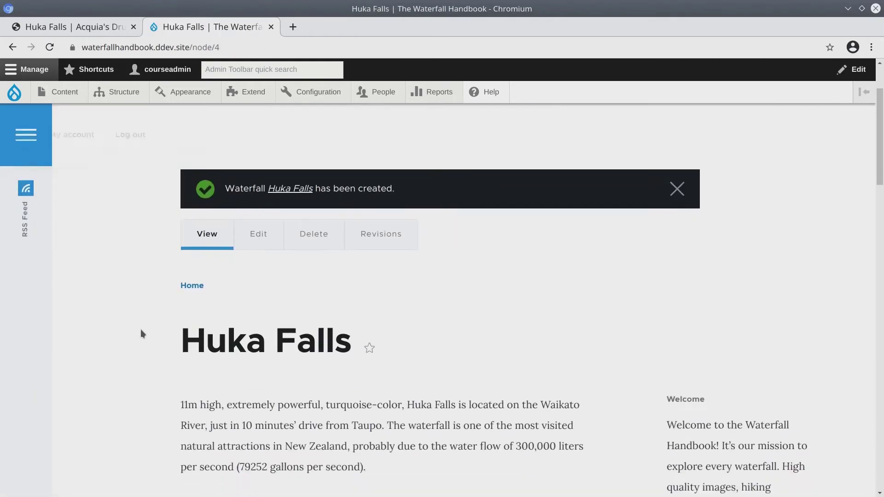
pyautogui.scroll(-10, 140, 330)
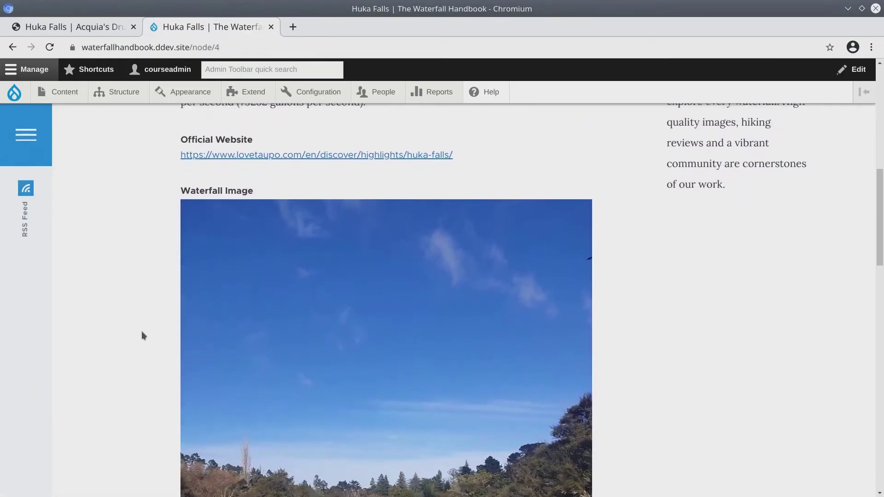
pyautogui.scroll(-11, 142, 331)
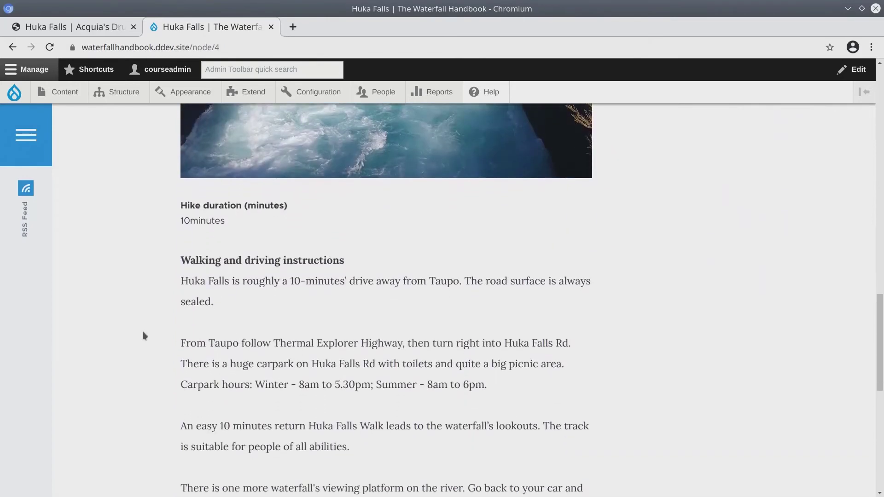
pyautogui.scroll(-1, 200, 310)
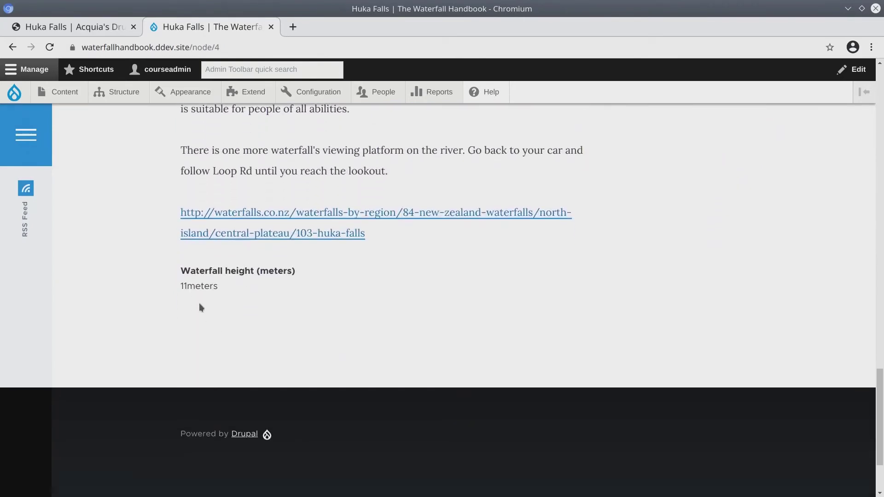
pyautogui.doubleClick(194, 285)
pyautogui.scroll(10, 221, 297)
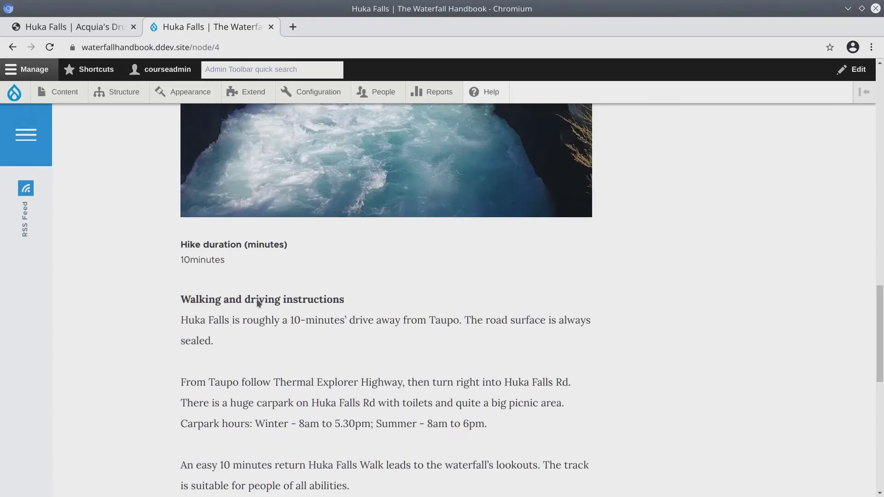
pyautogui.scroll(15, 200, 307)
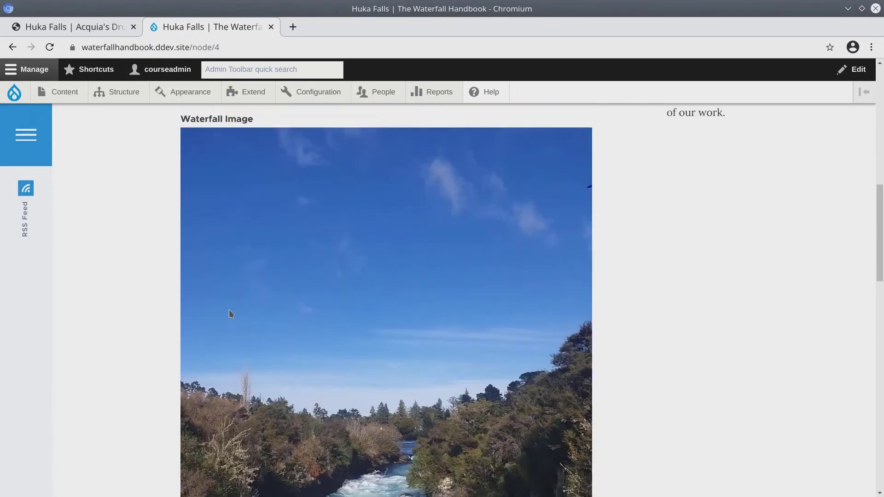
pyautogui.scroll(4, 272, 314)
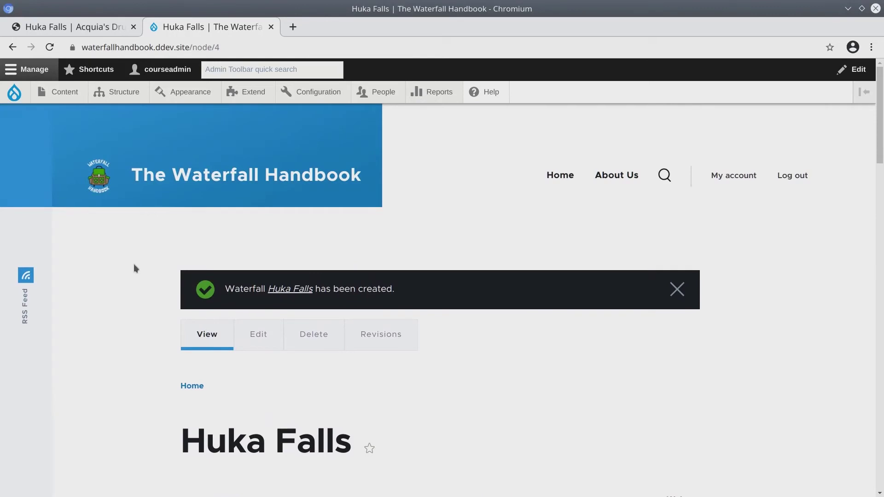
# Step: Start a new Waterfall content item and copy the name Kitekite Falls from its Unit 5 assets page into the Waterfall name field
pyautogui.moveTo(83, 115)
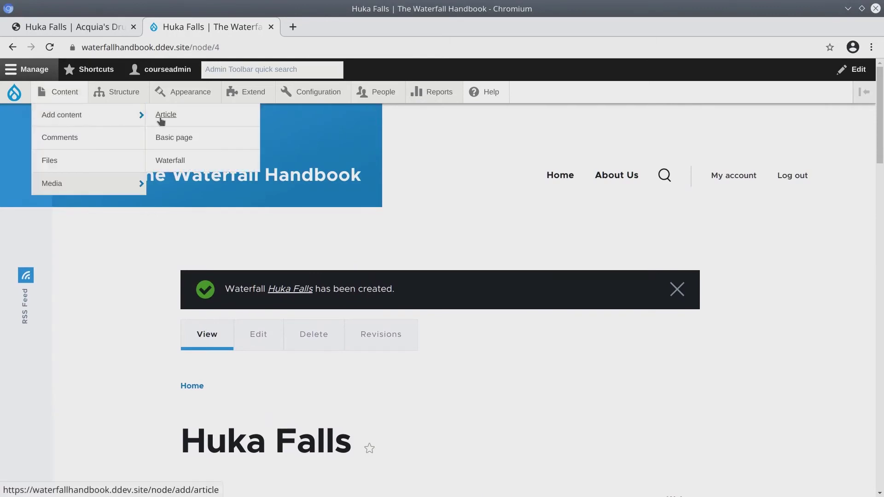
pyautogui.click(180, 162)
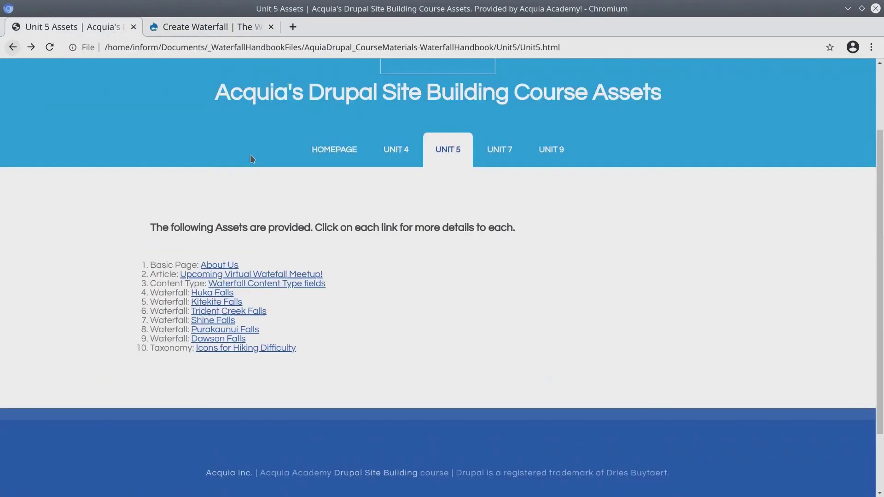
pyautogui.click(228, 309)
pyautogui.hotkey('ctrl', 'c')
pyautogui.hotkey('ctrl', 'Tab')
pyautogui.hotkey('ctrl', 'v')
# Step: Copy the Kitekite Falls description paragraph from the assets page into the Waterfall description field
pyautogui.hotkey('ctrl', 'Tab')
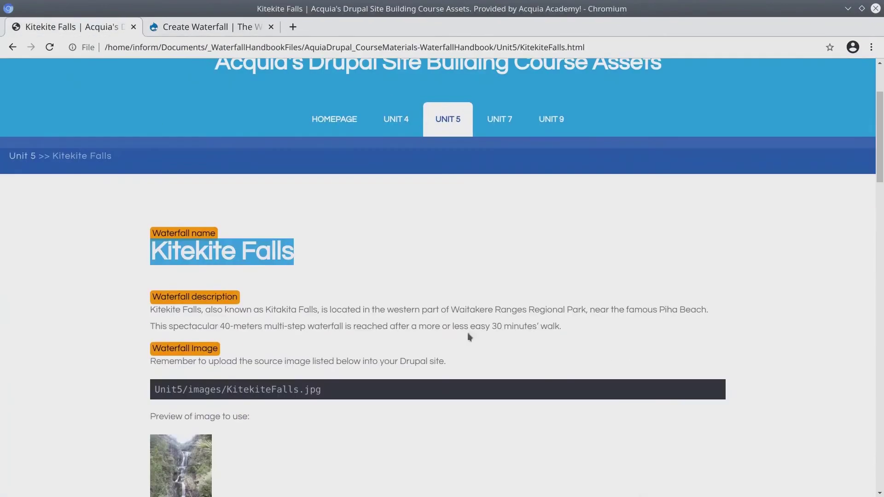
pyautogui.moveTo(152, 310); pyautogui.dragTo(560, 325)
pyautogui.hotkey('ctrl', 'c')
pyautogui.hotkey('ctrl', 'Tab')
pyautogui.hotkey('ctrl', 'v')
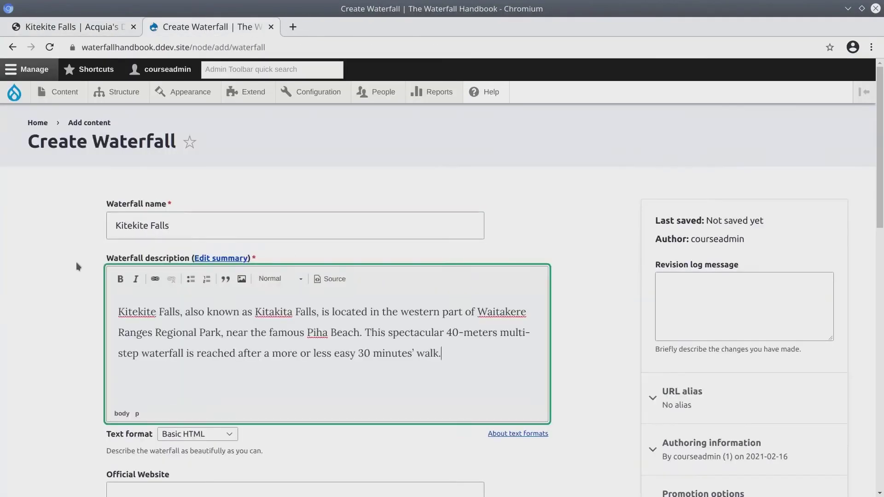
# Step: Copy the Kitekite Falls aucklandcouncil.govt.nz URL from the assets page into the Official Website field
pyautogui.scroll(-3, 78, 267)
pyautogui.hotkey('ctrl', 'Tab')
# Step: Upload KitekiteFalls.jpg from the Unit5 images folder as the Waterfall Image
pyautogui.scroll(-15, 101, 302)
pyautogui.moveTo(724, 328); pyautogui.dragTo(225, 327)
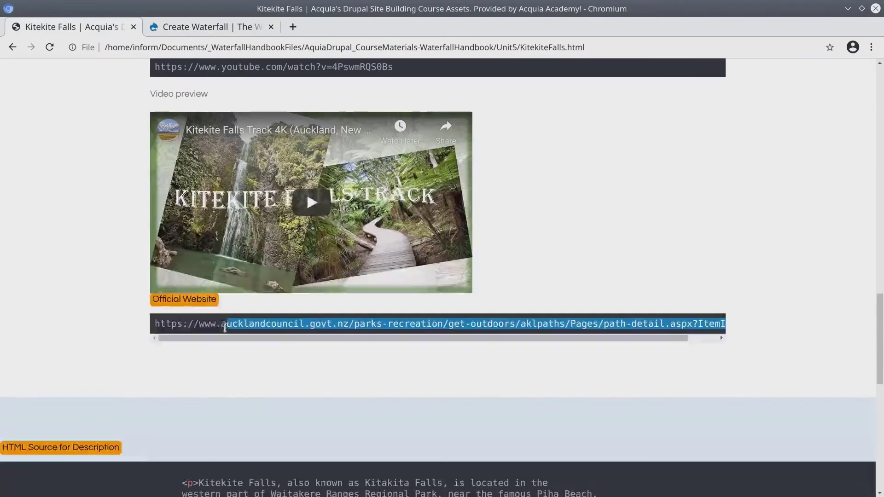
pyautogui.hotkey('ctrl', 'c')
pyautogui.click(209, 27)
pyautogui.click(147, 281)
pyautogui.hotkey('ctrl', 'v')
# Step: Set the Kitekite Falls image's alternative text by copying the content of the Waterfall name field
pyautogui.scroll(-3, 99, 263)
pyautogui.click(161, 281)
pyautogui.click(286, 246)
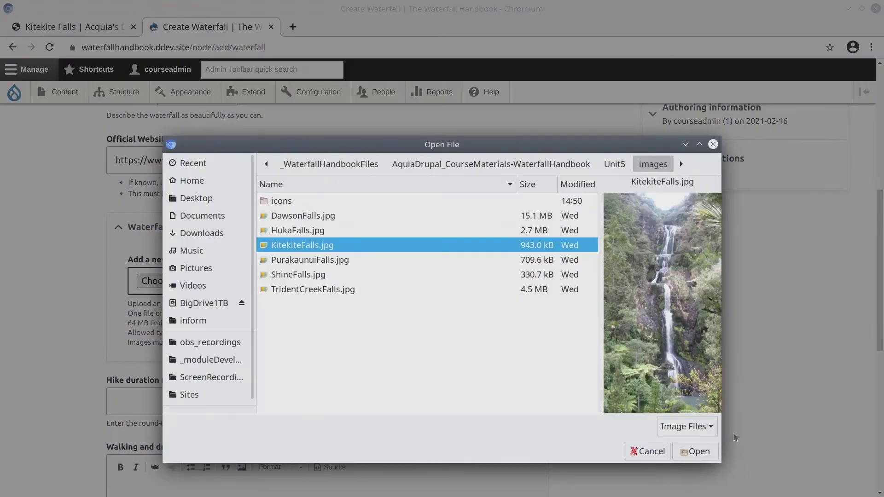
pyautogui.click(696, 451)
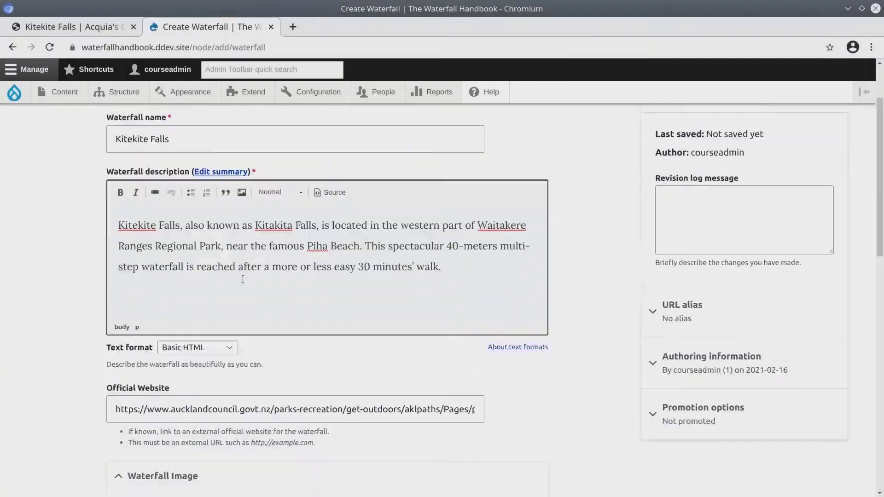
pyautogui.tripleClick(142, 187)
pyautogui.hotkey('ctrl', 'c')
# Step: Copy the Kitekite Falls hike duration of 60 minutes from the assets page into the Hike duration field
pyautogui.scroll(-7, 223, 288)
pyautogui.click(207, 282)
pyautogui.hotkey('ctrl', 'v')
pyautogui.hotkey('ctrl', 'Tab')
# Step: Copy the Kitekite Falls height of 40 meters from the assets page for the Waterfall height field
pyautogui.scroll(-12, 95, 331)
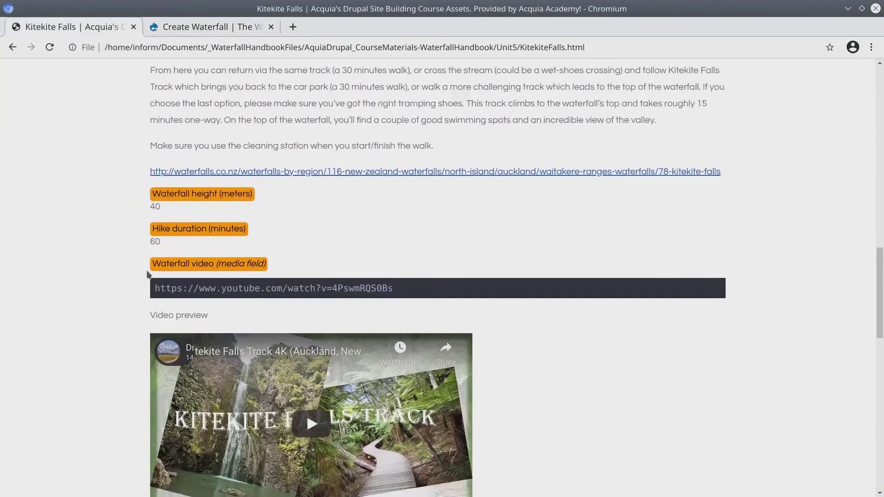
pyautogui.moveTo(150, 265); pyautogui.dragTo(166, 265)
pyautogui.hotkey('ctrl', 'c')
pyautogui.hotkey('ctrl', 'Tab')
pyautogui.hotkey('ctrl', 'v')
# Step: Copy the Kitekite Falls walking and driving instructions, including the waterfalls.co.nz link, into the Walking and driving instructions field
pyautogui.hotkey('ctrl', 'Tab')
pyautogui.scroll(5, 167, 266)
pyautogui.moveTo(724, 438); pyautogui.dragTo(145, 169)
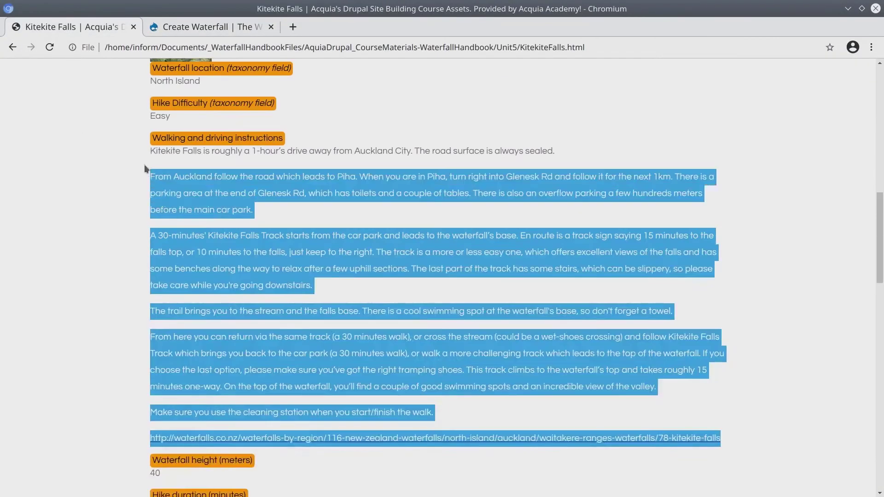
pyautogui.hotkey('ctrl', 'c')
pyautogui.click(198, 28)
pyautogui.hotkey('ctrl', 'v')
pyautogui.scroll(-3, 255, 295)
pyautogui.click(72, 29)
pyautogui.click(214, 29)
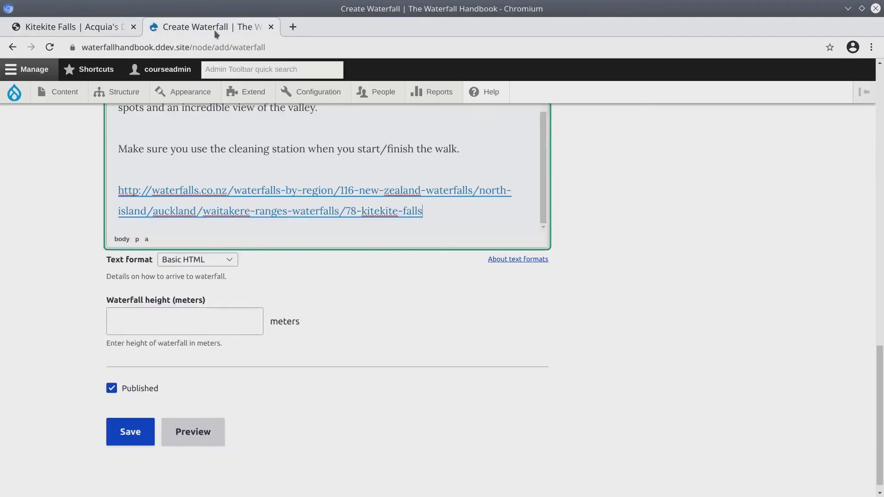
# Step: Start another Waterfall content item and open the Trident Creek Falls page of the Unit 5 assets
pyautogui.moveTo(64, 92)
pyautogui.moveTo(64, 115)
pyautogui.click(192, 161)
pyautogui.click(74, 27)
pyautogui.click(13, 47)
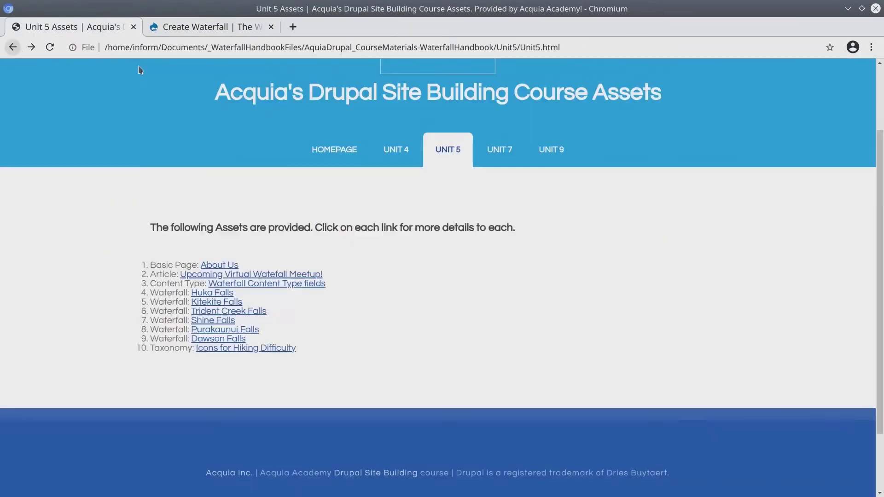
pyautogui.click(242, 310)
# Step: Copy the name Trident Creek Falls from the assets page into the Waterfall name field
pyautogui.scroll(-3, 242, 310)
pyautogui.moveTo(364, 282); pyautogui.dragTo(151, 283)
pyautogui.click(214, 28)
pyautogui.click(240, 226)
pyautogui.hotkey('ctrl', 'v')
# Step: Copy the Trident Creek Falls description paragraph from the assets page into the Waterfall description field
pyautogui.click(88, 27)
pyautogui.moveTo(603, 327); pyautogui.dragTo(150, 310)
pyautogui.click(197, 30)
pyautogui.click(230, 323)
pyautogui.hotkey('ctrl', 'v')
# Step: Copy the Trident Creek Falls official website address from the assets page into the Official Website field
pyautogui.click(72, 29)
pyautogui.scroll(-15, 128, 309)
pyautogui.tripleClick(202, 304)
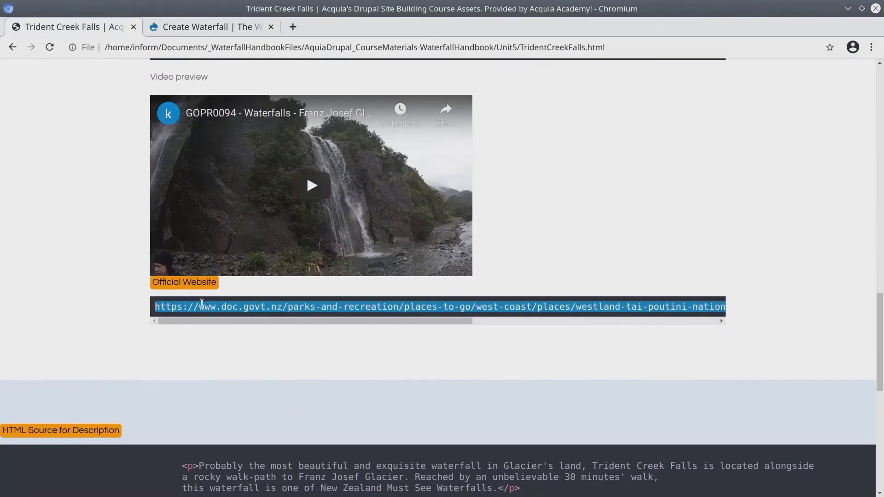
pyautogui.click(197, 31)
pyautogui.click(139, 312)
pyautogui.hotkey('ctrl', 'v')
# Step: Upload TridentCreekFalls.jpg as the waterfall image and set its alternative text to Trident Creek Falls
pyautogui.scroll(-3, 140, 311)
pyautogui.click(152, 310)
pyautogui.click(318, 233)
pyautogui.click(696, 401)
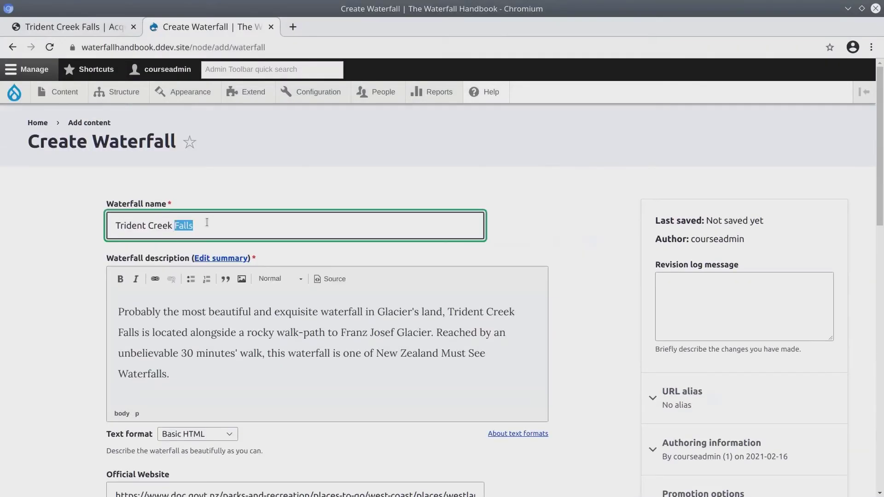
pyautogui.write('Trident Creek Falls')
pyautogui.press('Tab')
# Step: Copy the Trident Creek Falls hike duration of 60 minutes from the assets page into the Hike duration field
pyautogui.hotkey('ctrl', 'pageup')
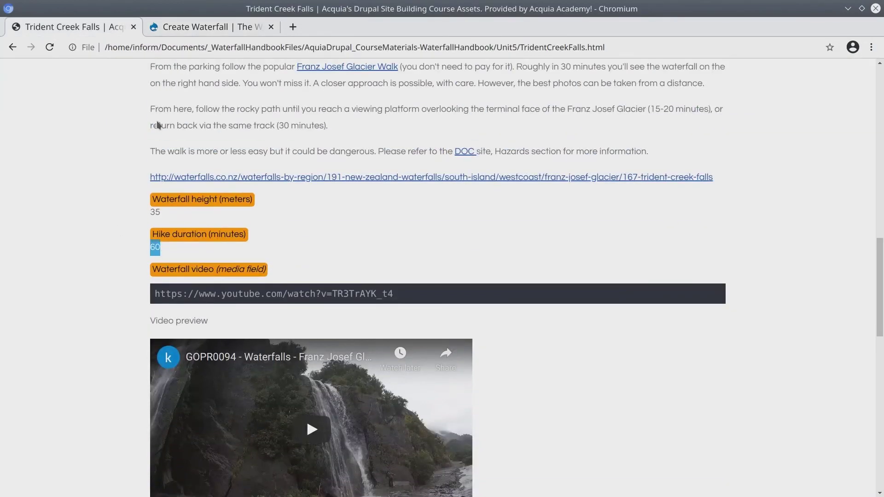
pyautogui.click(197, 28)
pyautogui.hotkey('ctrl', 'v')
# Step: Copy the Trident Creek Falls route directions from the assets page into the Walking and driving instructions field
pyautogui.click(74, 28)
pyautogui.moveTo(715, 178); pyautogui.dragTo(134, 148)
pyautogui.click(197, 28)
pyautogui.click(120, 342)
pyautogui.hotkey('ctrl', 'v')
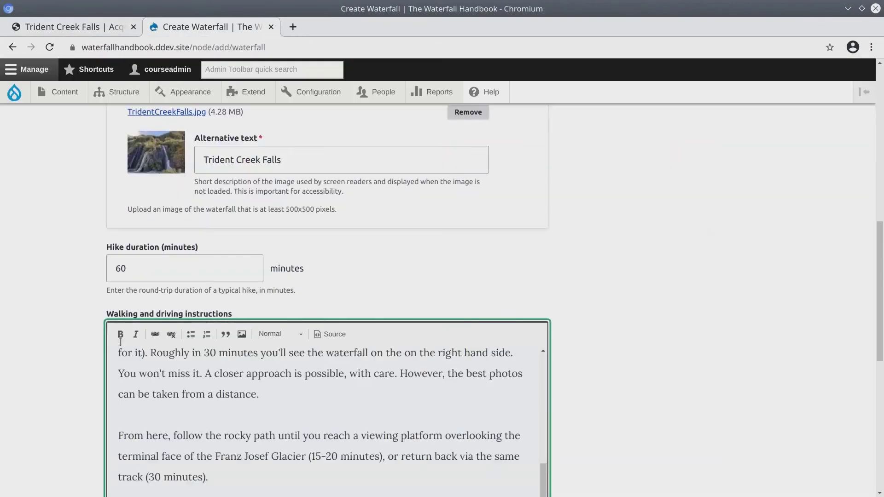
# Step: Copy the Trident Creek Falls height of 35 meters into the Waterfall height field and save the content item
pyautogui.click(74, 27)
pyautogui.scroll(-3, 132, 283)
pyautogui.doubleClick(155, 274)
pyautogui.click(197, 29)
pyautogui.scroll(-8, 148, 379)
pyautogui.click(152, 315)
pyautogui.hotkey('ctrl', 'v')
pyautogui.click(130, 425)
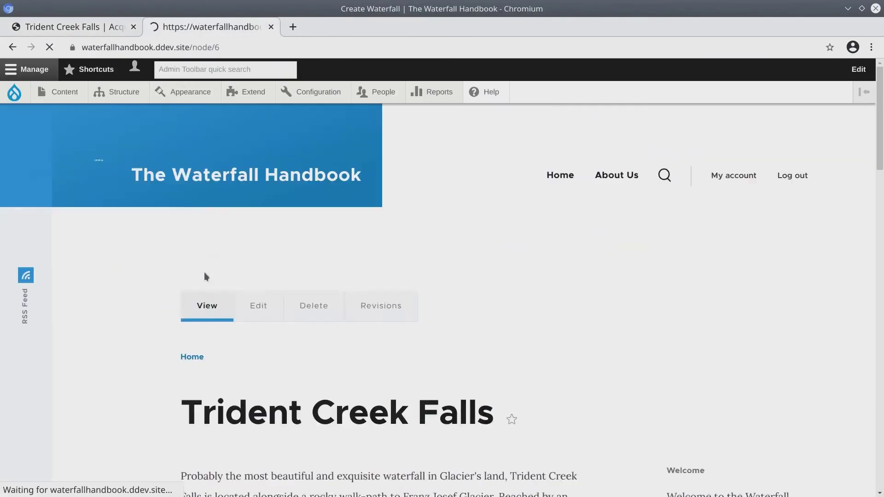
# Step: Open the Shine Falls page of the Unit 5 assets and copy its name into a new item's Waterfall name field
pyautogui.hotkey('ctrl', 'pageup')
pyautogui.hotkey('alt', 'Left')
pyautogui.click(223, 319)
pyautogui.tripleClick(203, 374)
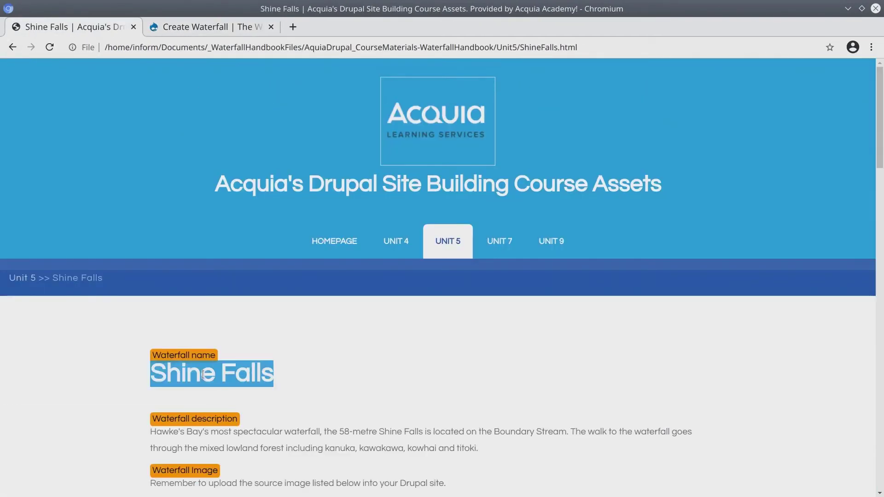
pyautogui.click(207, 26)
pyautogui.click(158, 225)
pyautogui.hotkey('ctrl', 'v')
# Step: Copy the Shine Falls description paragraph from the assets page into the Waterfall description field
pyautogui.scroll(-3, 158, 225)
pyautogui.click(73, 28)
pyautogui.scroll(-6, 112, 221)
pyautogui.moveTo(479, 265); pyautogui.dragTo(117, 248)
pyautogui.click(198, 27)
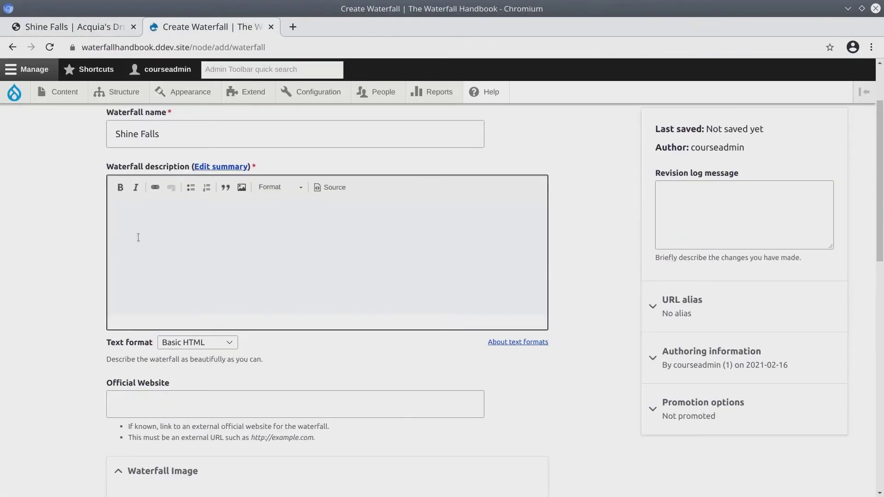
pyautogui.click(138, 237)
pyautogui.hotkey('ctrl', 'v')
# Step: Copy the Shine Falls official website address from the assets page into the Official Website field
pyautogui.click(73, 28)
pyautogui.scroll(-10, 97, 326)
pyautogui.tripleClick(240, 259)
pyautogui.click(198, 28)
pyautogui.click(134, 400)
pyautogui.hotkey('ctrl', 'v')
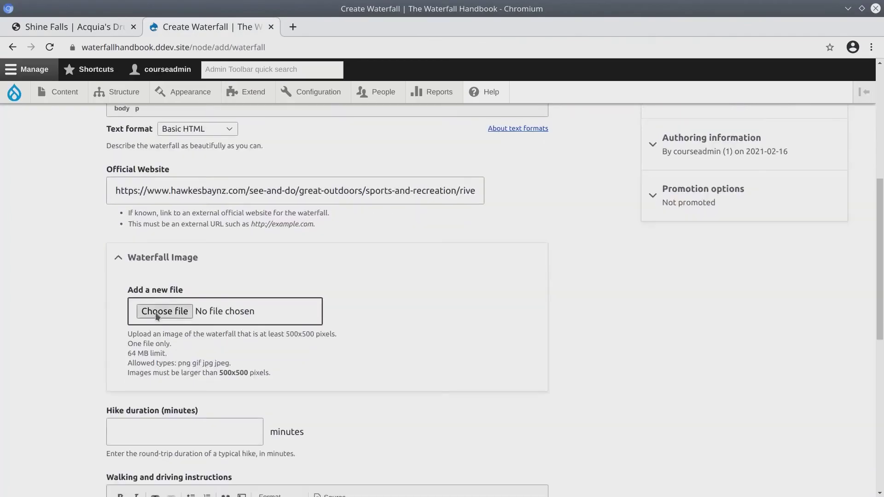
# Step: Upload ShineFalls.jpg as the waterfall image and set its alternative text to Shine Falls
pyautogui.click(158, 316)
pyautogui.click(302, 224)
pyautogui.click(702, 401)
pyautogui.scroll(5, 186, 183)
pyautogui.tripleClick(152, 165)
pyautogui.click(249, 372)
pyautogui.hotkey('ctrl', 'v')
# Step: Copy the Shine Falls hike duration of 30 minutes from the assets page into the Hike duration field
pyautogui.click(150, 325)
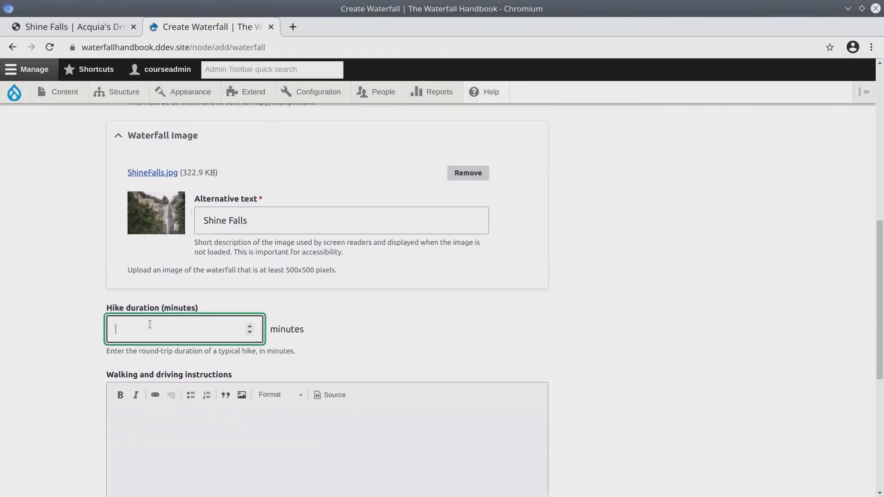
pyautogui.hotkey('ctrl', 'pageup')
pyautogui.scroll(-3, 170, 288)
pyautogui.click(184, 27)
pyautogui.hotkey('ctrl', 'v')
pyautogui.click(73, 296)
# Step: Copy the Shine Falls route directions from the assets page into the Walking and driving instructions field
pyautogui.click(74, 27)
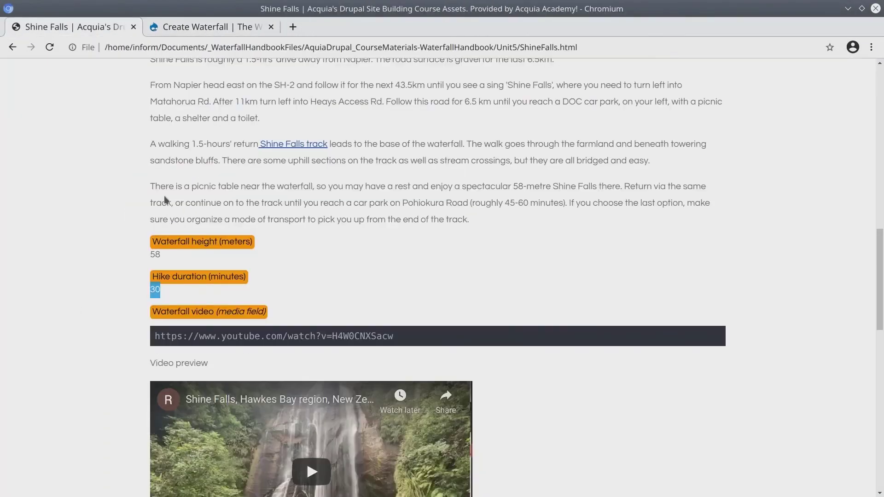
pyautogui.moveTo(470, 220); pyautogui.dragTo(156, 173)
pyautogui.click(207, 28)
pyautogui.click(258, 414)
pyautogui.hotkey('ctrl', 'v')
# Step: Copy the Shine Falls height of 58 meters into the Waterfall height field and save the content item
pyautogui.scroll(-7, 75, 377)
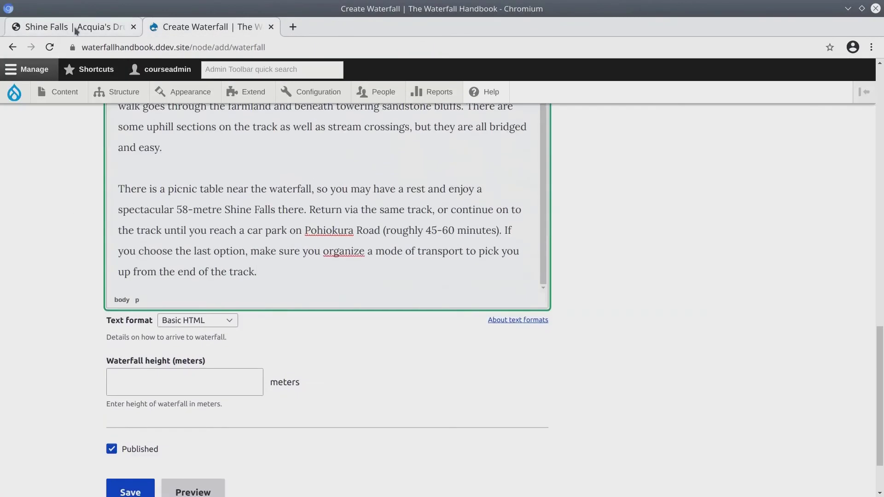
pyautogui.click(75, 28)
pyautogui.moveTo(151, 347); pyautogui.dragTo(173, 349)
pyautogui.click(194, 28)
pyautogui.click(181, 392)
pyautogui.hotkey('ctrl', 'v')
pyautogui.scroll(-3, 181, 392)
pyautogui.click(130, 419)
# Step: Start another Waterfall content item and open the Purakaunui Falls page of the Unit 5 assets
pyautogui.moveTo(67, 114)
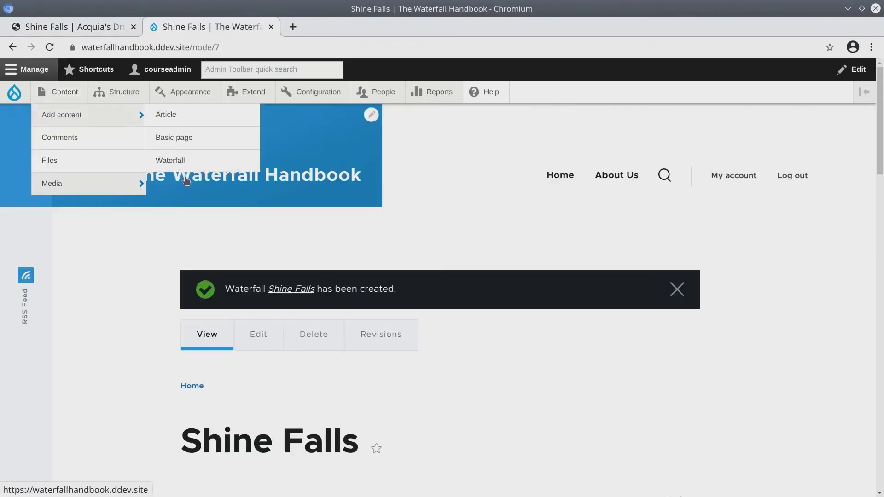
pyautogui.click(173, 161)
pyautogui.click(73, 28)
pyautogui.click(12, 47)
pyautogui.click(215, 331)
# Step: Copy the name Purakaunui Falls from the assets page into the Waterfall name field
pyautogui.moveTo(344, 313); pyautogui.dragTo(149, 312)
pyautogui.click(207, 27)
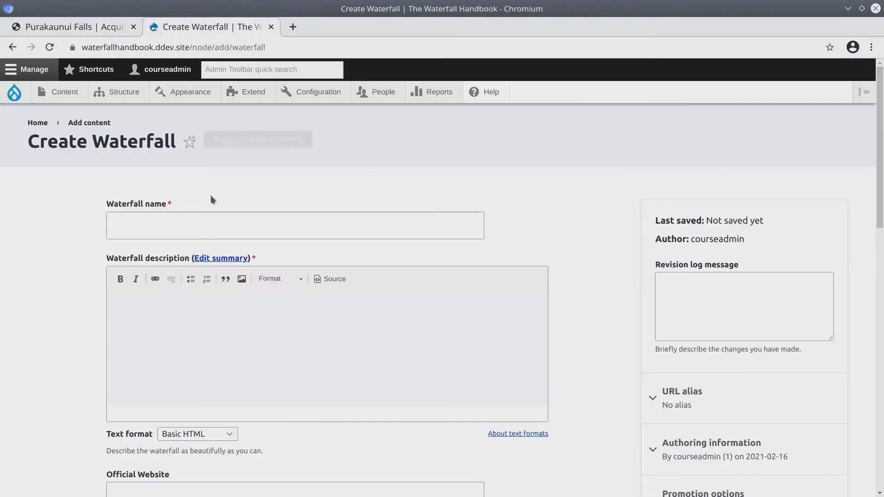
pyautogui.click(210, 226)
pyautogui.hotkey('ctrl', 'v')
# Step: Copy the Purakaunui Falls description paragraph from the assets page into the Waterfall description field
pyautogui.click(87, 30)
pyautogui.scroll(-4, 117, 250)
pyautogui.moveTo(208, 283); pyautogui.dragTo(118, 250)
pyautogui.hotkey('ctrl', 'c')
pyautogui.hotkey('ctrl', 'pagedown')
pyautogui.hotkey('ctrl', 'v')
# Step: Copy the Purakaunui Falls official website address from the assets page into the Official Website field
pyautogui.hotkey('ctrl', 'pageup')
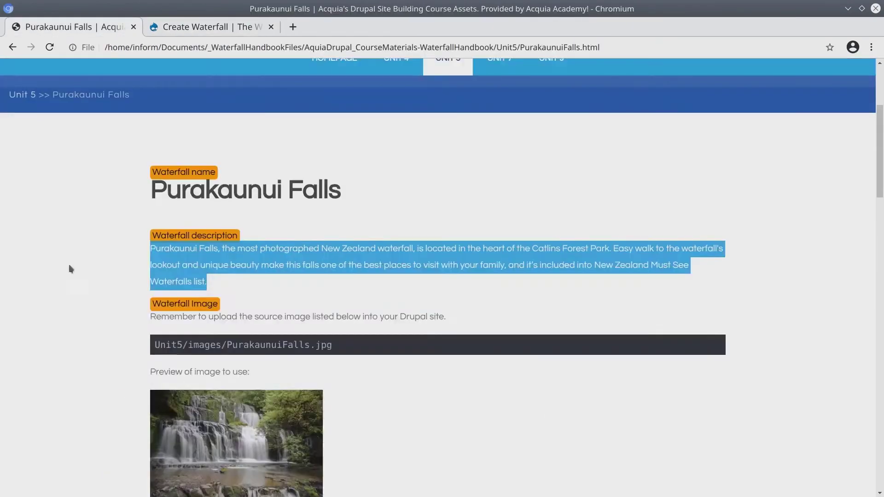
pyautogui.scroll(-10, 118, 255)
pyautogui.doubleClick(268, 307)
pyautogui.click(224, 26)
pyautogui.click(193, 221)
pyautogui.hotkey('ctrl', 'v')
# Step: Upload PurakaunuiFalls.jpg as the waterfall image and set its alternative text to Purakaunui Falls
pyautogui.click(165, 343)
pyautogui.click(330, 209)
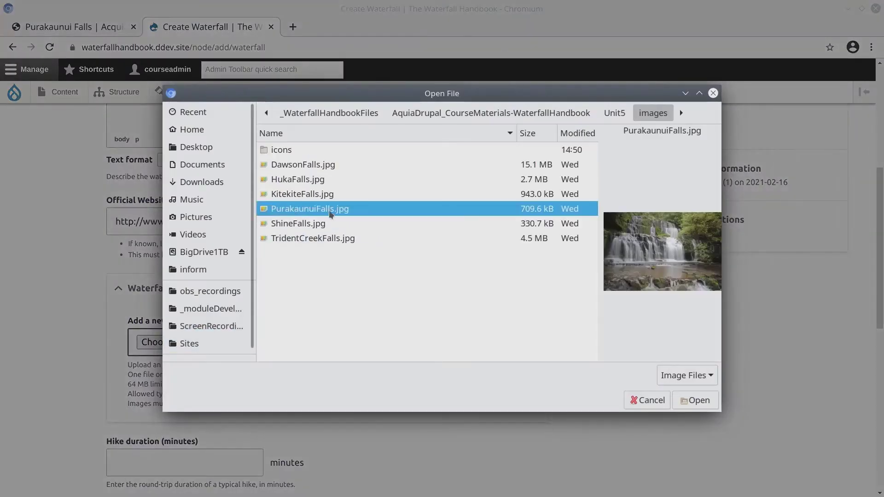
pyautogui.click(697, 401)
pyautogui.scroll(5, 103, 255)
pyautogui.tripleClick(175, 225)
pyautogui.scroll(-8, 203, 249)
pyautogui.click(240, 282)
pyautogui.hotkey('ctrl', 'v')
# Step: Copy the Purakaunui Falls hike duration of 20 minutes from the assets page into the Hike duration field
pyautogui.click(140, 389)
pyautogui.click(87, 28)
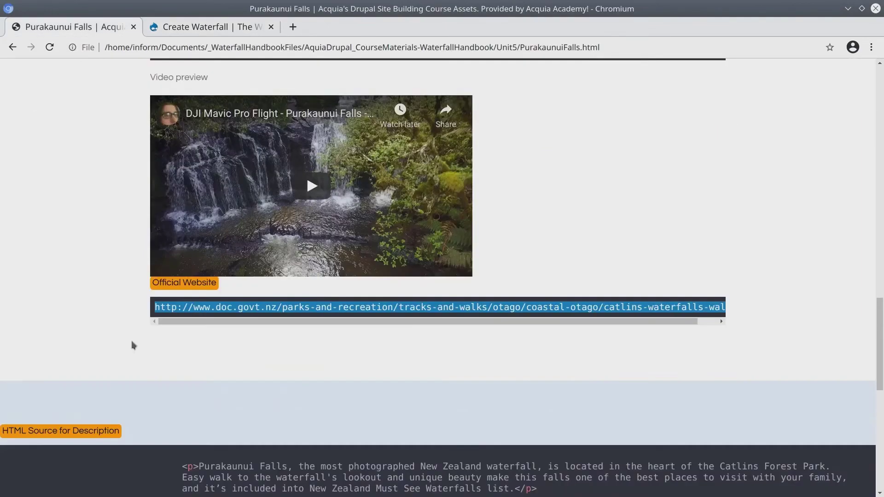
pyautogui.doubleClick(156, 279)
pyautogui.click(207, 27)
pyautogui.hotkey('ctrl', 'v')
# Step: Copy the Purakaunui Falls route directions from the assets page into the Walking and driving instructions field
pyautogui.scroll(-5, 90, 304)
pyautogui.click(109, 29)
pyautogui.moveTo(624, 207); pyautogui.dragTo(125, 108)
pyautogui.hotkey('ctrl', 'c')
pyautogui.click(208, 27)
pyautogui.click(184, 258)
pyautogui.hotkey('ctrl', 'v')
# Step: Copy the Purakaunui Falls height of 20 meters into the Waterfall height field and save the content item
pyautogui.click(83, 27)
pyautogui.scroll(-2, 87, 143)
pyautogui.doubleClick(157, 307)
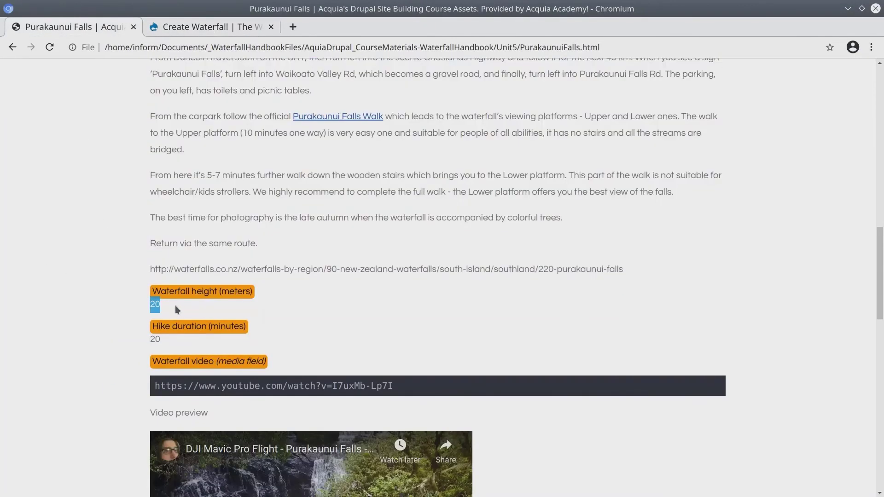
pyautogui.click(208, 26)
pyautogui.scroll(-5, 133, 277)
pyautogui.click(133, 307)
pyautogui.hotkey('ctrl', 'v')
pyautogui.click(131, 419)
# Step: Start another Waterfall content item and open the Dawson Falls page of the Unit 5 assets
pyautogui.moveTo(65, 92)
pyautogui.moveTo(60, 113)
pyautogui.click(174, 160)
pyautogui.hotkey('ctrl', 'pageup')
pyautogui.hotkey('alt', 'Left')
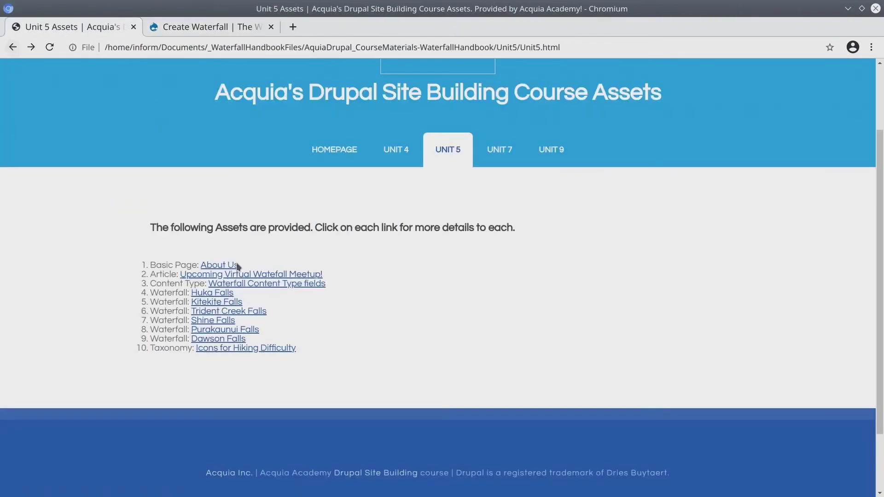
pyautogui.click(205, 339)
# Step: Copy the name Dawson Falls from the assets page into the Waterfall name field
pyautogui.scroll(-3, 203, 348)
pyautogui.tripleClick(218, 126)
pyautogui.hotkey('ctrl', 'c')
pyautogui.hotkey('ctrl', 'pagedown')
pyautogui.hotkey('ctrl', 'v')
# Step: Copy the three Dawson Falls description paragraphs from the assets page into the Waterfall description field
pyautogui.hotkey('ctrl', 'pageup')
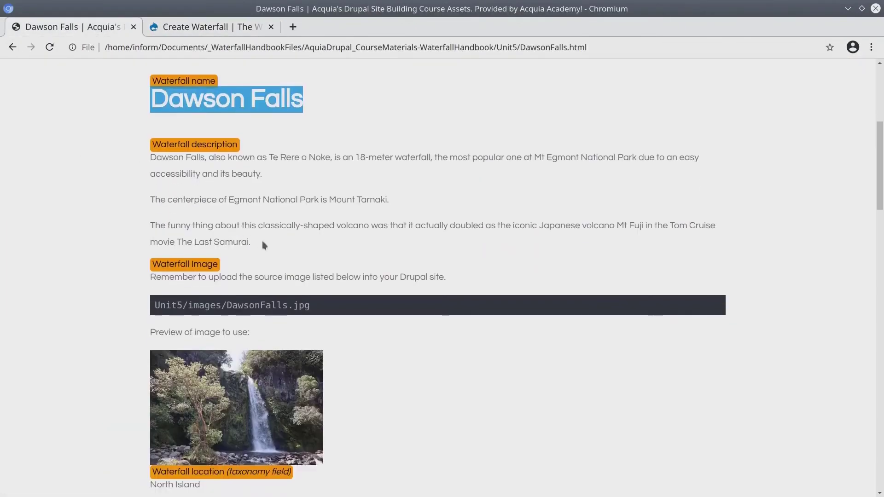
pyautogui.moveTo(262, 245); pyautogui.dragTo(150, 152)
pyautogui.hotkey('ctrl', 'c')
pyautogui.click(203, 27)
pyautogui.press('Tab')
pyautogui.hotkey('ctrl', 'v')
# Step: Copy the Dawson Falls official website URL from the assets page into the Official Website field
pyautogui.click(134, 339)
pyautogui.click(82, 27)
pyautogui.scroll(-12, 92, 254)
pyautogui.tripleClick(248, 208)
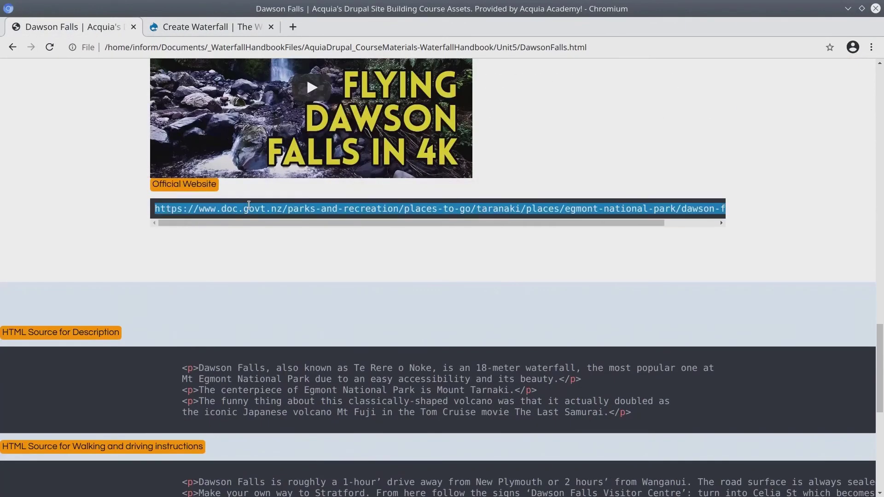
pyautogui.click(207, 27)
pyautogui.hotkey('ctrl', 'v')
# Step: Upload DawsonFalls.jpg from the Unit 5 images as the Waterfall image
pyautogui.scroll(-4, 174, 339)
pyautogui.click(164, 272)
pyautogui.click(303, 165)
pyautogui.click(695, 400)
# Step: Copy the name Dawson Falls from the Waterfall name field into the image's alternative text
pyautogui.scroll(7, 322, 295)
pyautogui.tripleClick(217, 230)
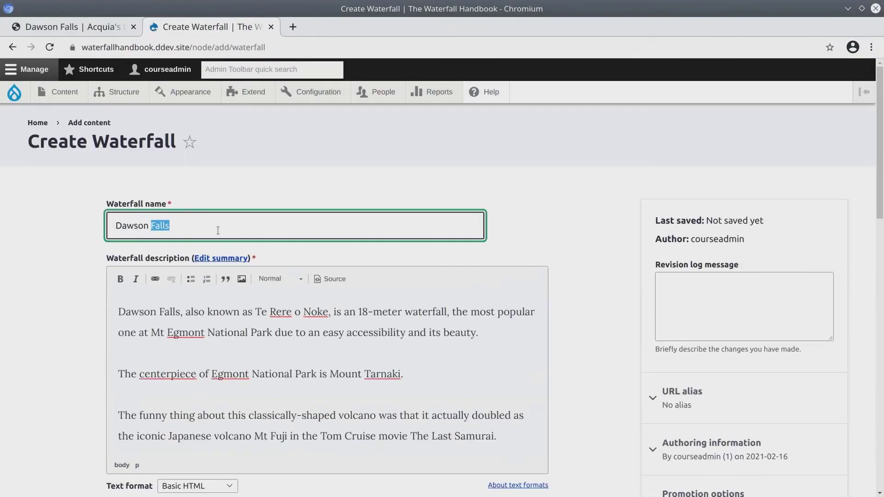
pyautogui.hotkey('ctrl', 'c')
pyautogui.click(250, 397)
pyautogui.hotkey('ctrl', 'v')
# Step: Copy the Dawson Falls hike duration of 20 minutes from the assets page into the Hike duration field
pyautogui.click(184, 290)
pyautogui.hotkey('ctrl', 'pageup')
pyautogui.doubleClick(156, 273)
pyautogui.hotkey('ctrl', 'c')
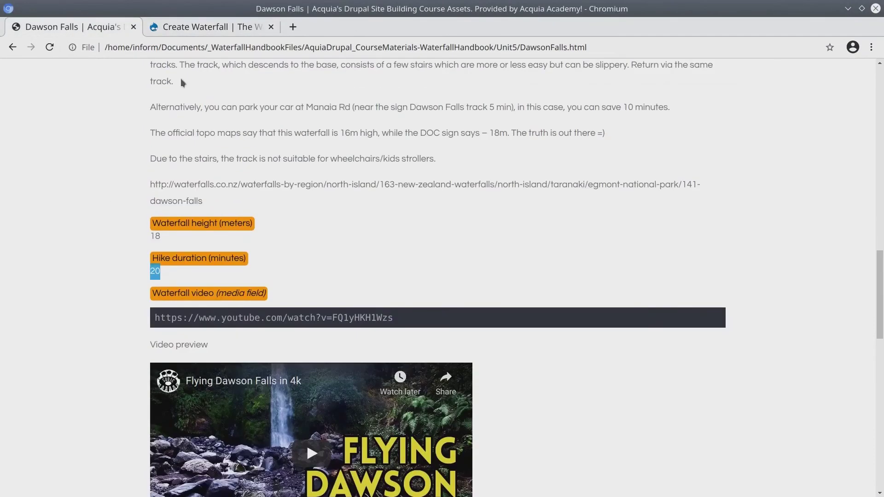
pyautogui.hotkey('ctrl', 'pagedown')
pyautogui.hotkey('ctrl', 'v')
# Step: Copy all the Dawson Falls walking and driving instructions from the assets page into the matching field of the Waterfall form
pyautogui.hotkey('ctrl', 'pageup')
pyautogui.scroll(2, 230, 297)
pyautogui.moveTo(233, 301); pyautogui.dragTo(160, 184)
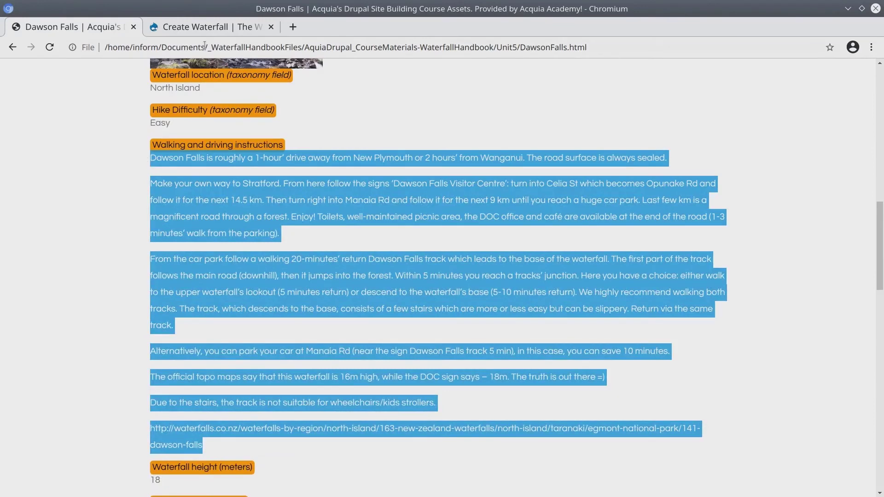
pyautogui.hotkey('ctrl', 'c')
pyautogui.hotkey('ctrl', 'pagedown')
pyautogui.hotkey('ctrl', 'v')
# Step: Copy the Dawson Falls height of 18 meters into the Waterfall height field and save the content item
pyautogui.press('Tab')
pyautogui.hotkey('ctrl', 'pageup')
pyautogui.scroll(-4, 160, 297)
pyautogui.doubleClick(157, 297)
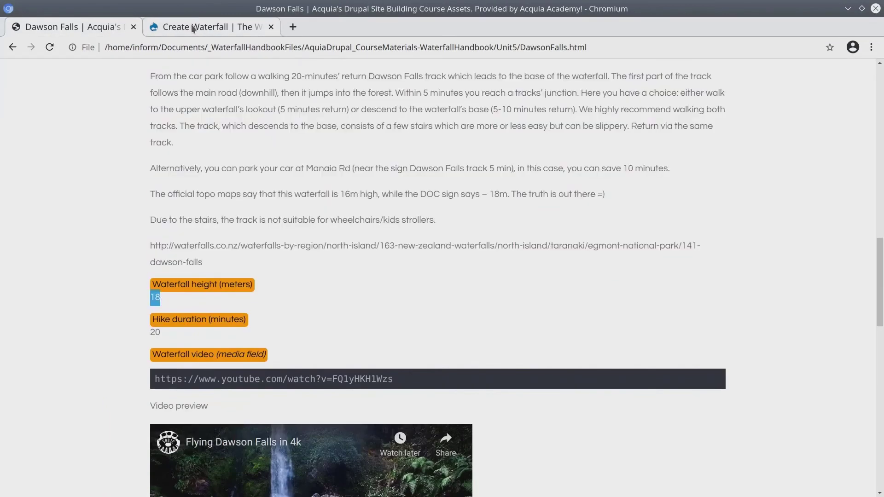
pyautogui.hotkey('ctrl', 'c')
pyautogui.click(192, 29)
pyautogui.hotkey('ctrl', 'v')
pyautogui.click(126, 420)
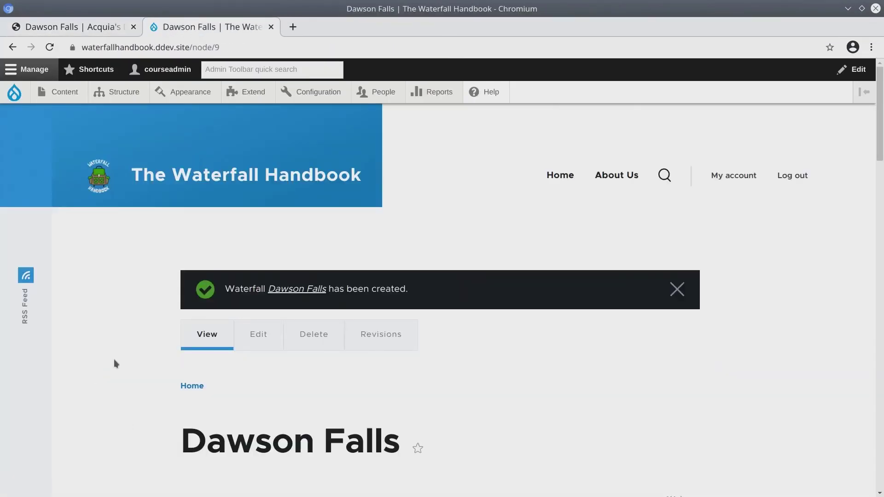
# Step: Review the saved Dawson Falls page and open the site's content overview
pyautogui.scroll(-12, 114, 360)
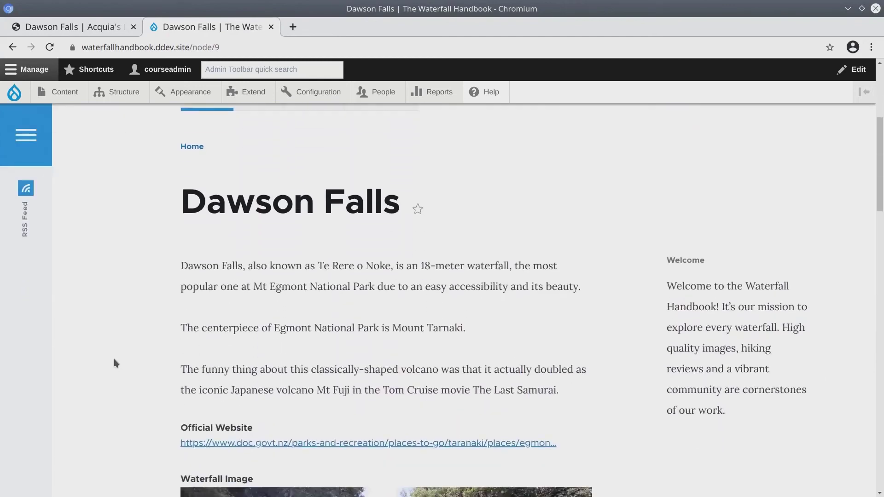
pyautogui.scroll(13, 115, 357)
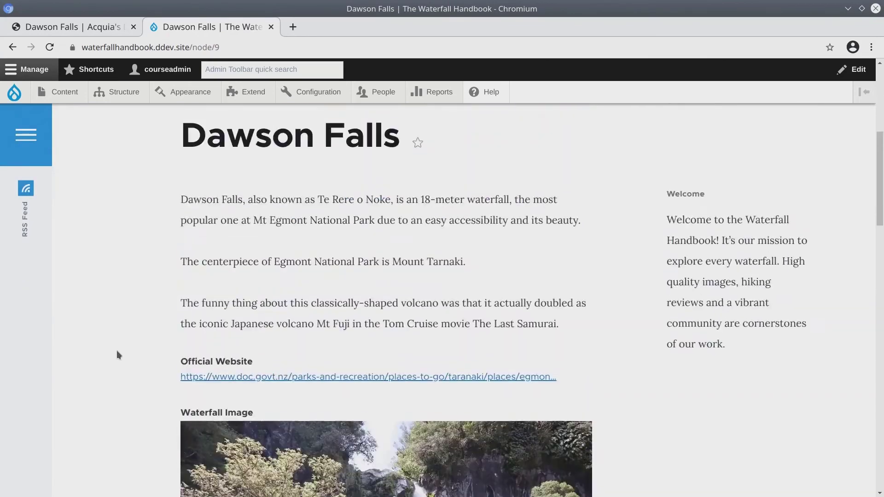
pyautogui.moveTo(62, 106)
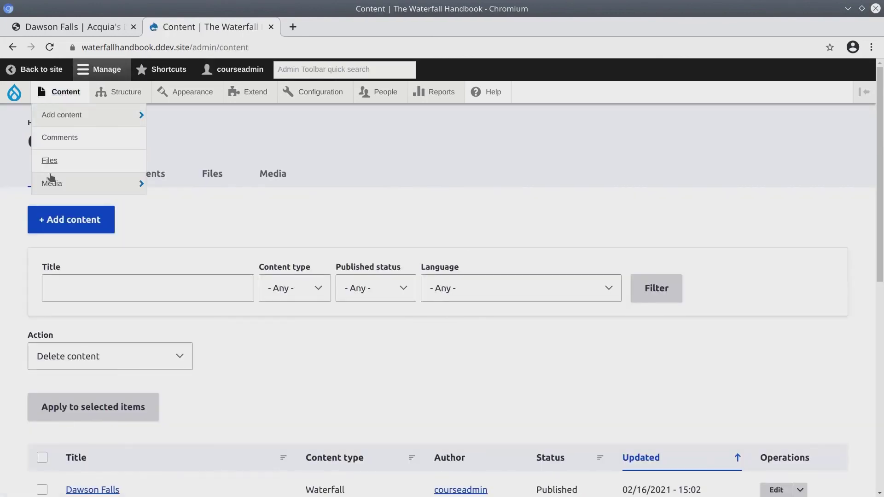
# Step: Select the Dawson, Purakaunui, Shine, Trident Creek, Kitekite and Huka Falls items in the content list
pyautogui.scroll(-5, 51, 179)
pyautogui.click(42, 276)
pyautogui.click(42, 314)
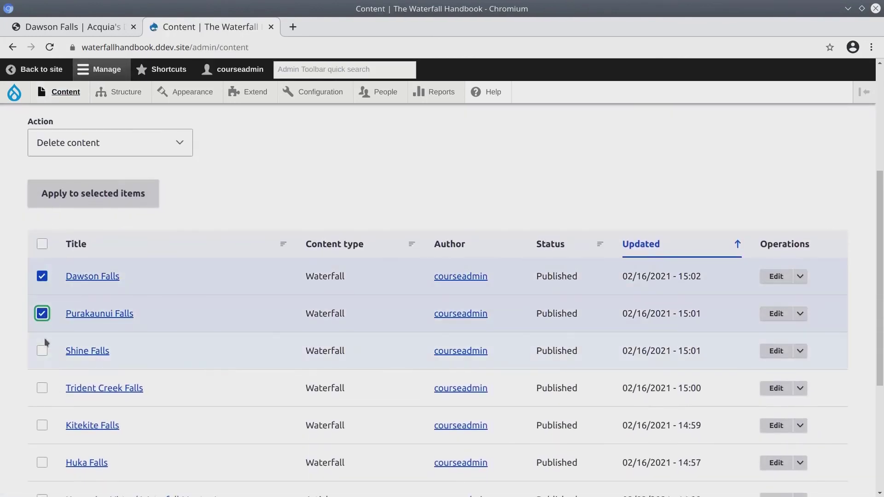
pyautogui.click(42, 388)
pyautogui.click(42, 425)
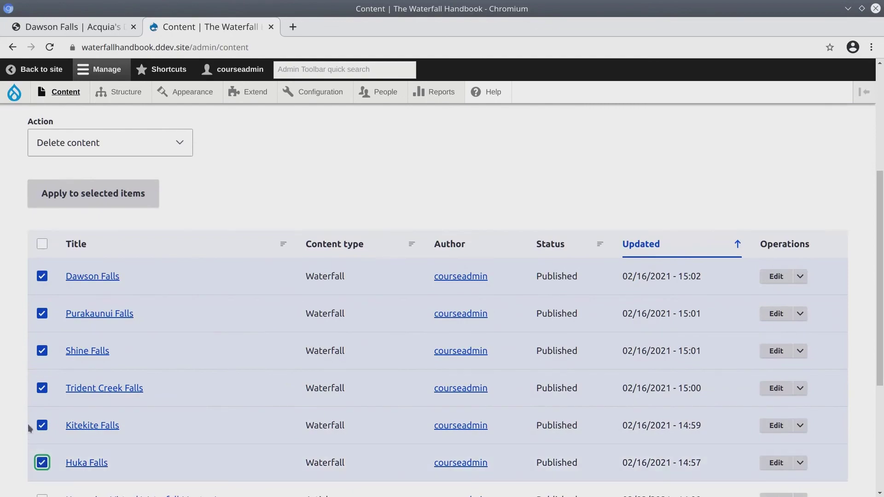
pyautogui.scroll(-3, 26, 422)
pyautogui.scroll(2, 20, 420)
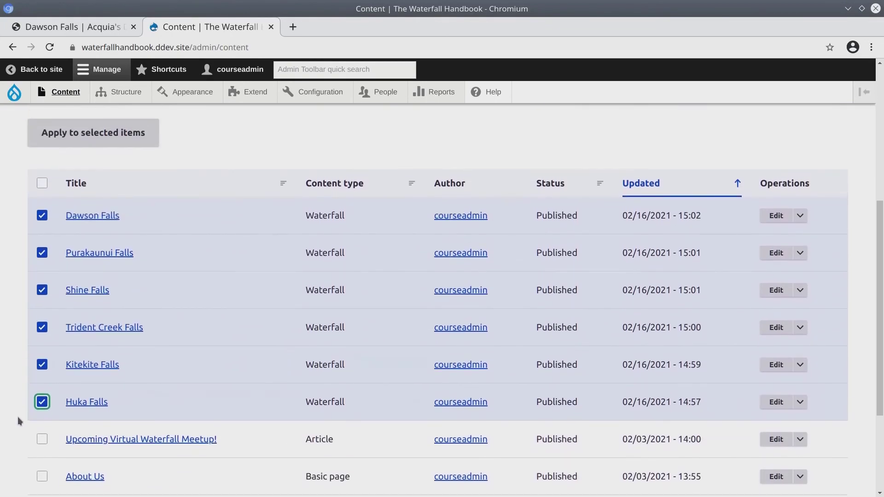